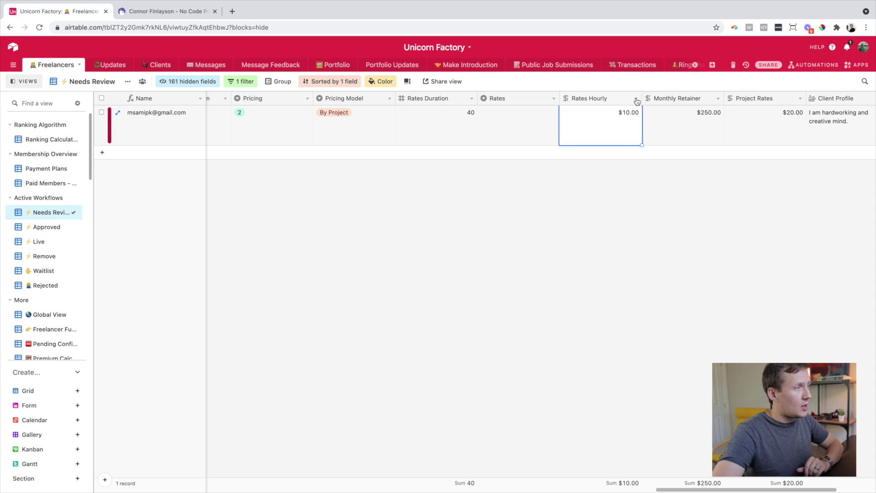
- Insert a formula field right of Rates Hourly using IF({Rates Hourly}<35,"$",0)
{"action": "right_click", "coordinate": [603, 99]}
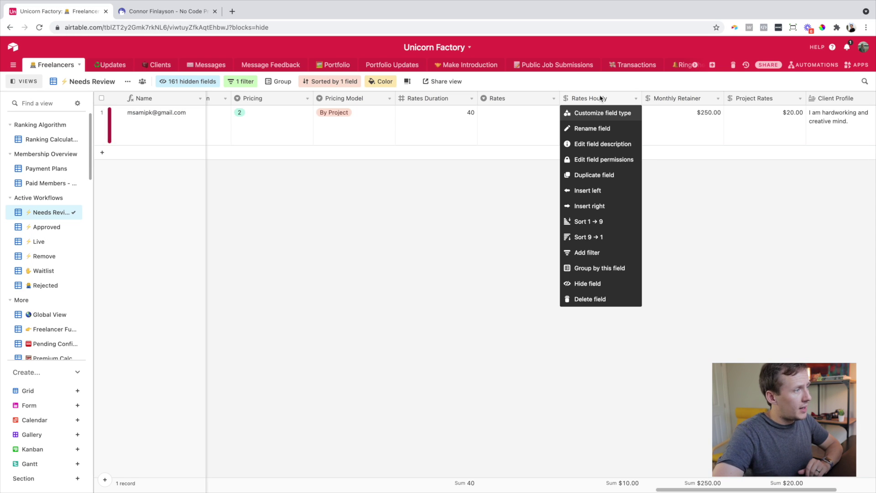
{"action": "left_click", "coordinate": [606, 205]}
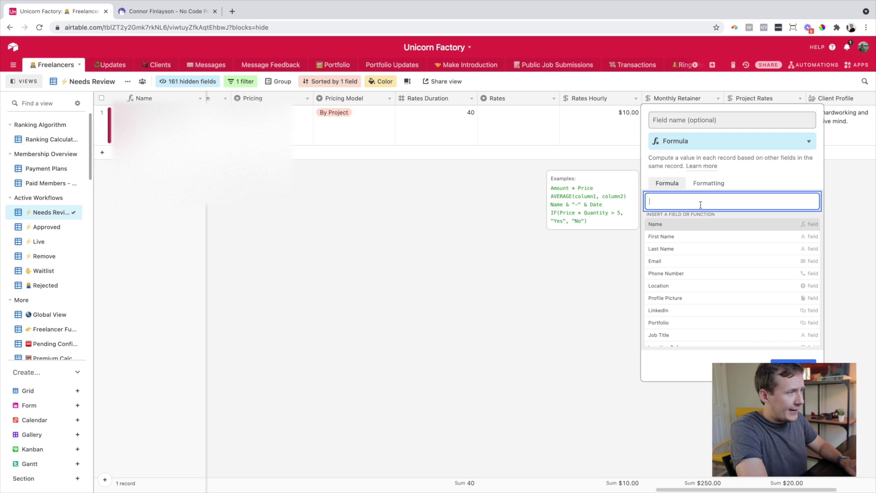
{"action": "type", "text": "IF"}
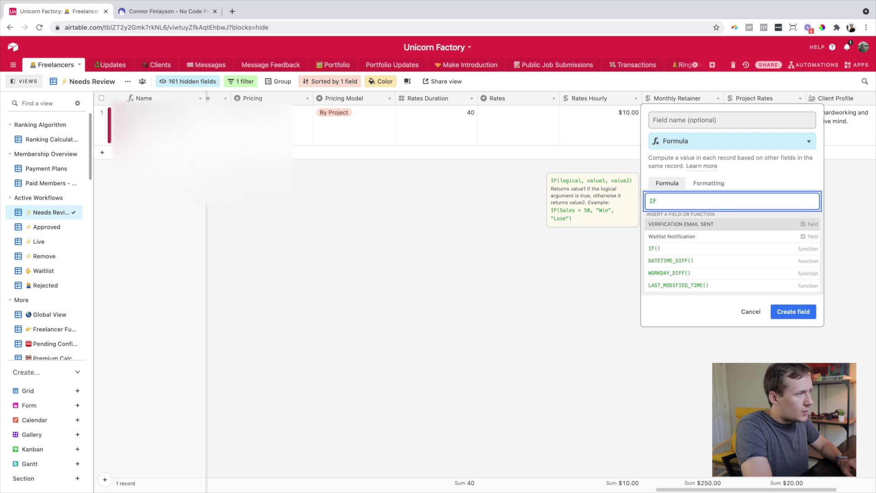
{"action": "type", "text": "()"}
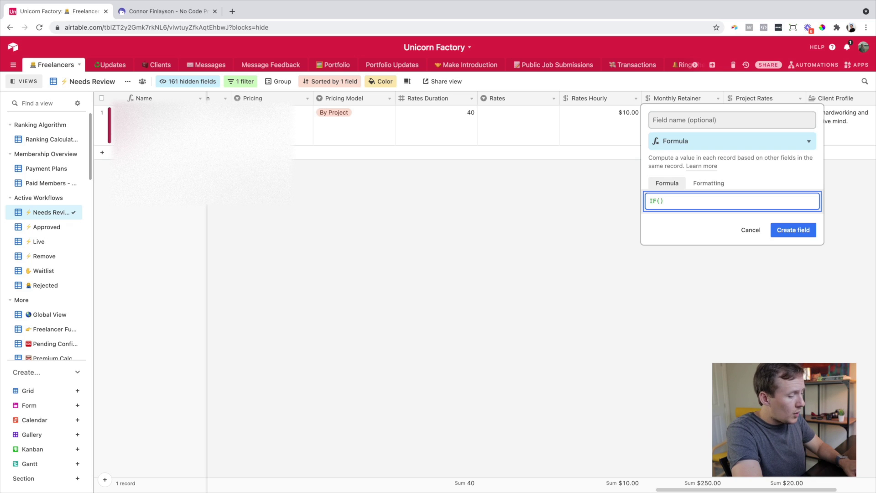
{"action": "type", "text": "{Rates Hourly}"}
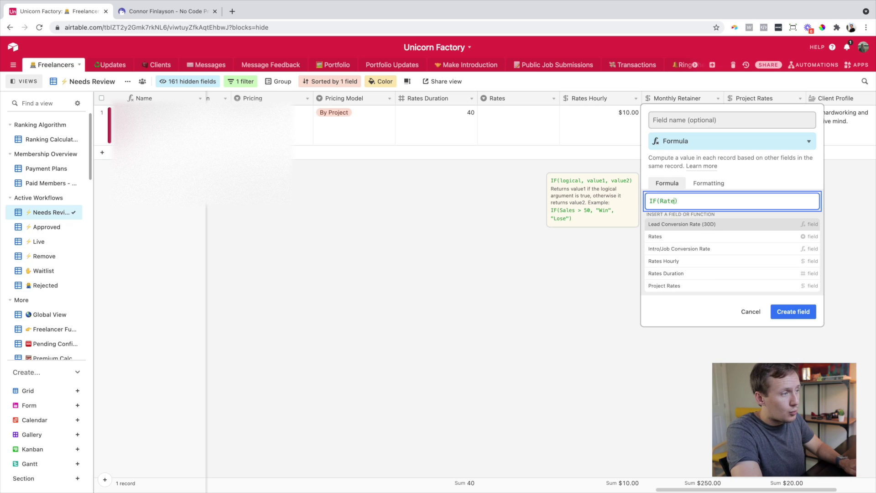
{"action": "type", "text": "<"}
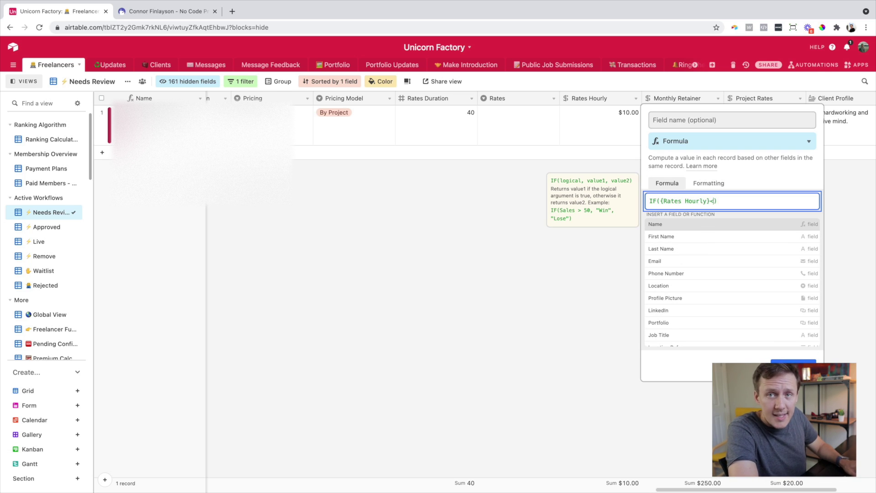
{"action": "type", "text": "35"}
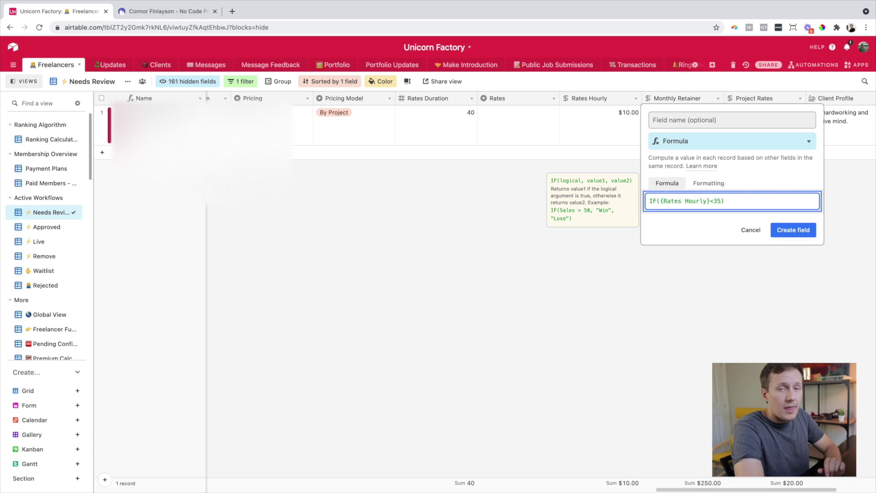
{"action": "type", "text": ","}
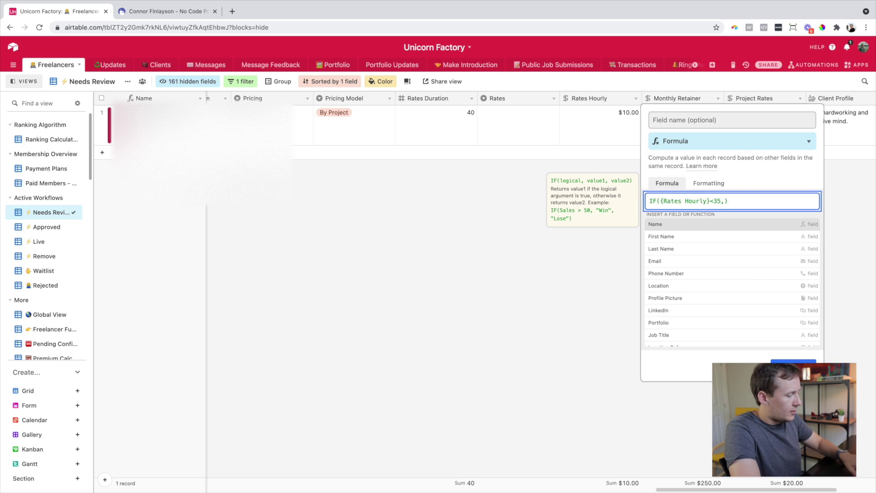
{"action": "type", "text": "\"$\""}
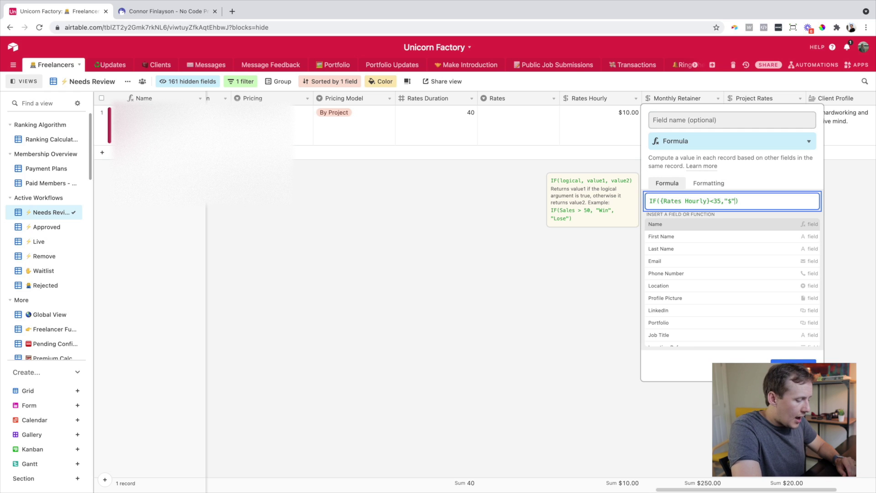
{"action": "type", "text": ",0"}
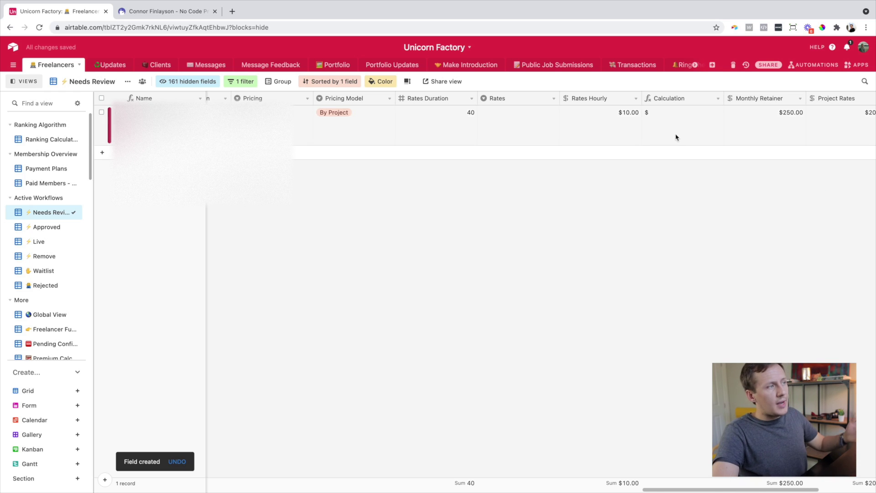
{"action": "scroll", "coordinate": [640, 125], "scroll_direction": "left", "scroll_amount": 1}
{"action": "scroll", "coordinate": [670, 122], "scroll_direction": "right", "scroll_amount": 1}
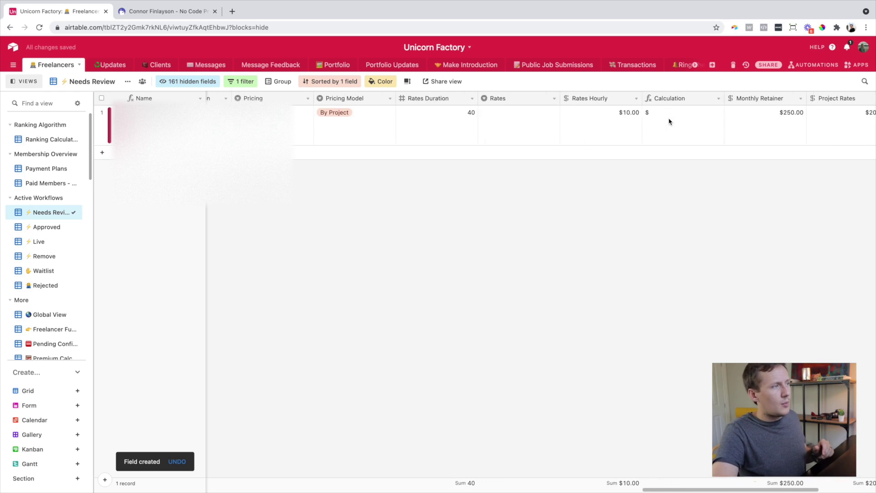
{"action": "scroll", "coordinate": [577, 129], "scroll_direction": "right", "scroll_amount": 1}
- Change the record's Rates Hourly value to 36
{"action": "left_click", "coordinate": [577, 132]}
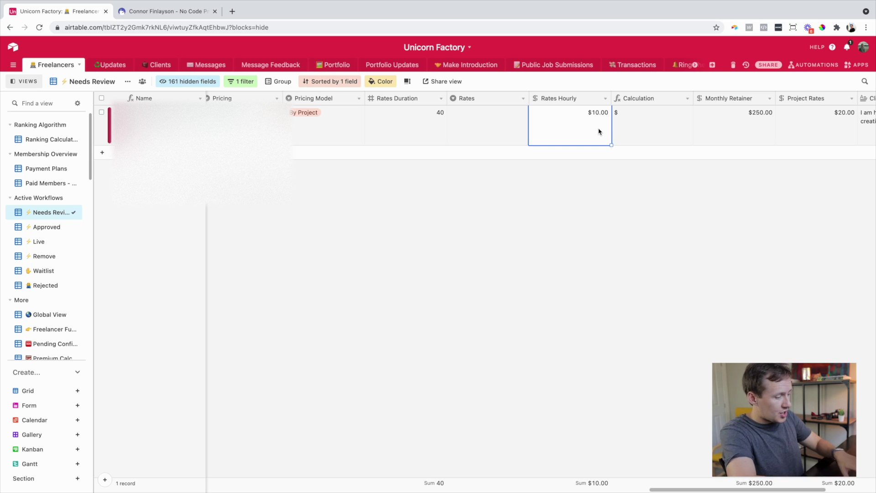
{"action": "key", "text": "BackSpace"}
{"action": "type", "text": "36"}
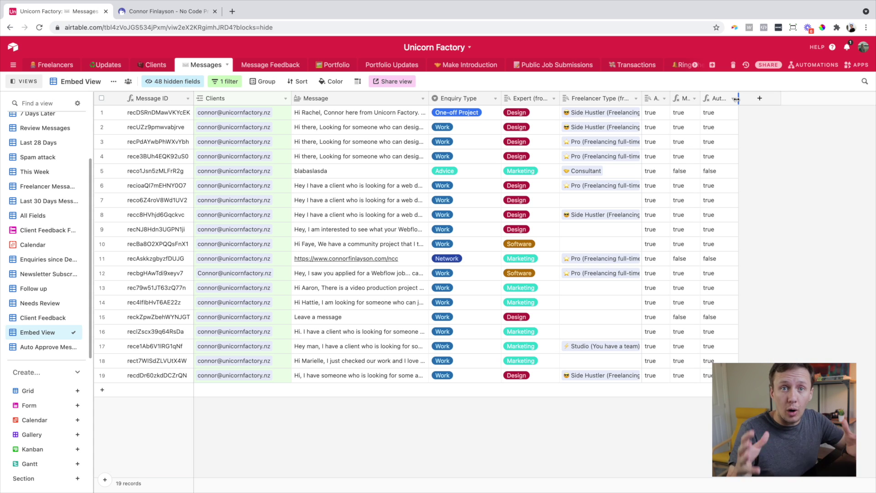
- Widen the Autofowarding column and add a Spam formula field returning "false" or "true" based on Spam
{"action": "left_click_drag", "start_coordinate": [668, 98], "coordinate": [700, 98]}
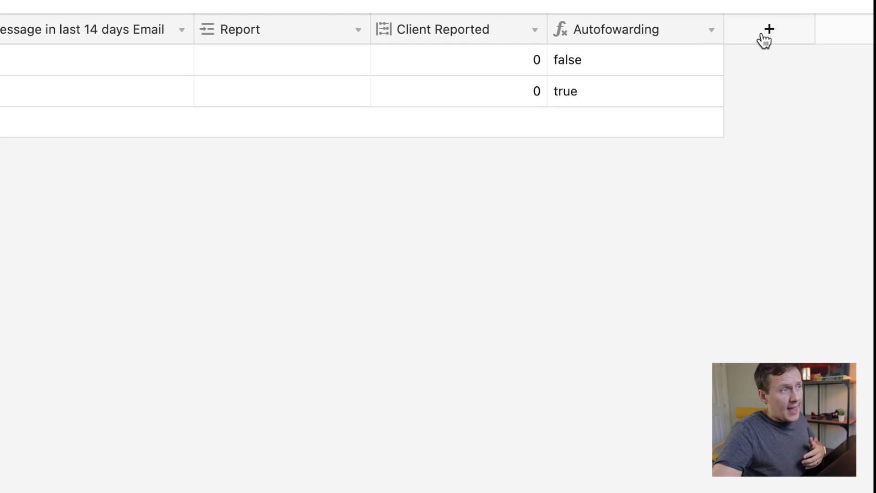
{"action": "left_click", "coordinate": [764, 40]}
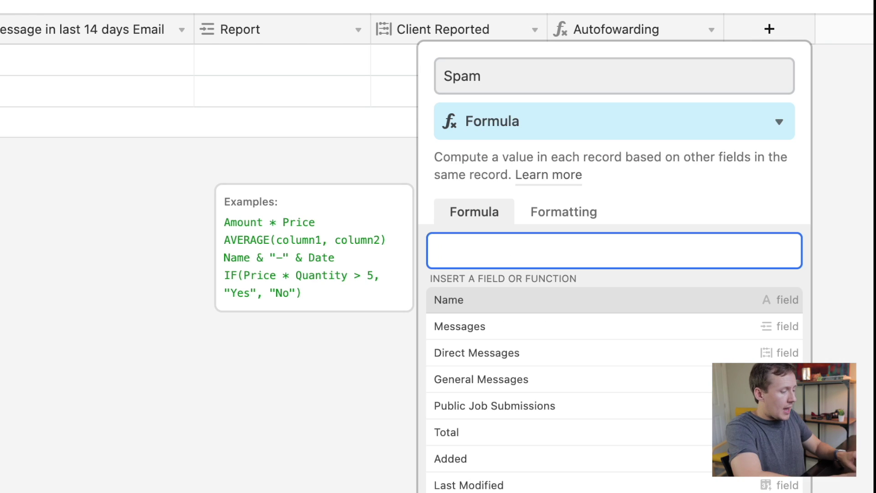
{"action": "type", "text": "IF"}
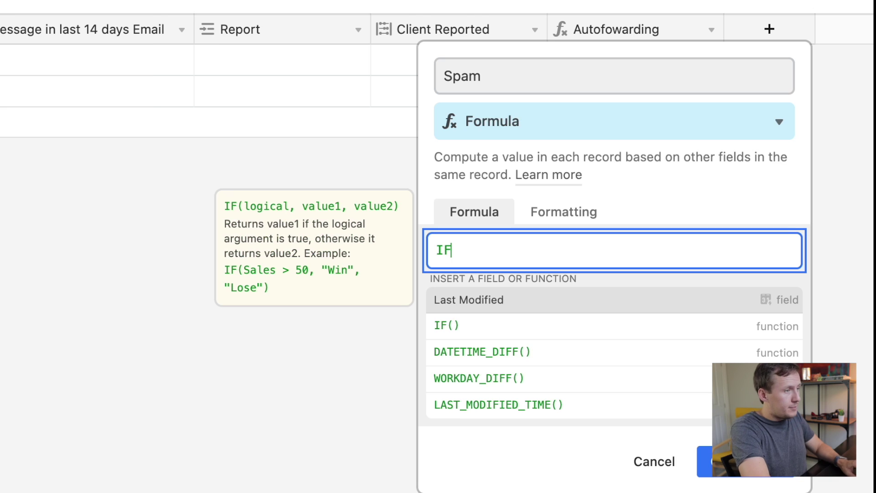
{"action": "type", "text": "(Spam="}
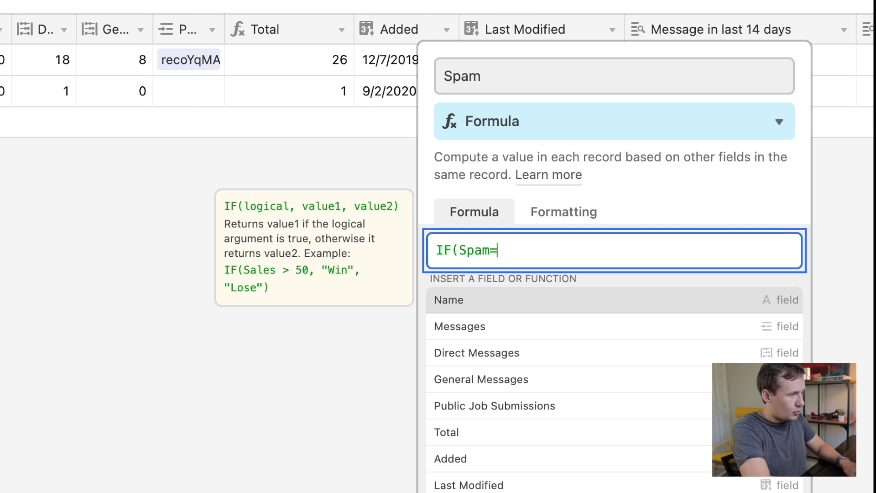
{"action": "type", "text": "TRUE()"}
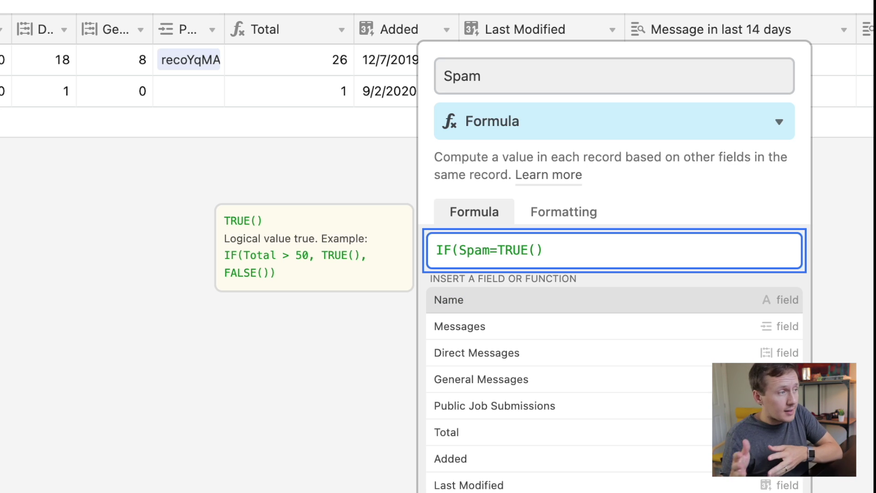
{"action": "double_click", "coordinate": [513, 250]}
{"action": "type", "text": "FALSE"}
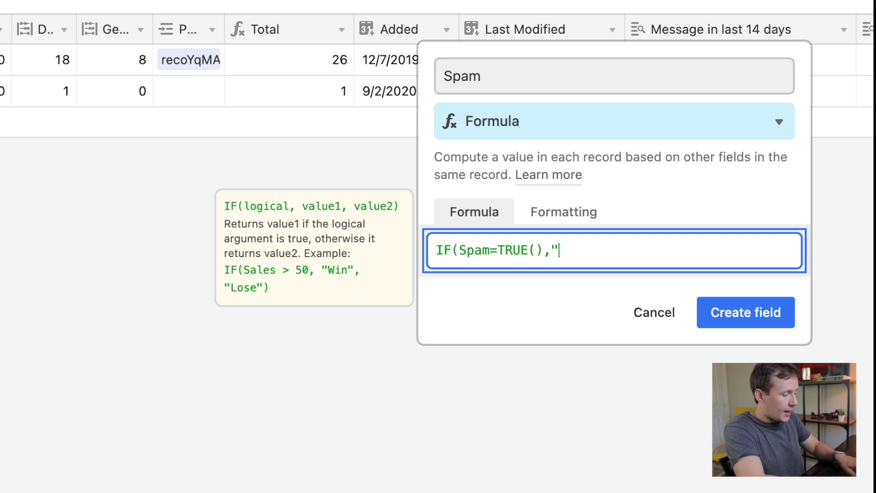
{"action": "type", "text": "false\","}
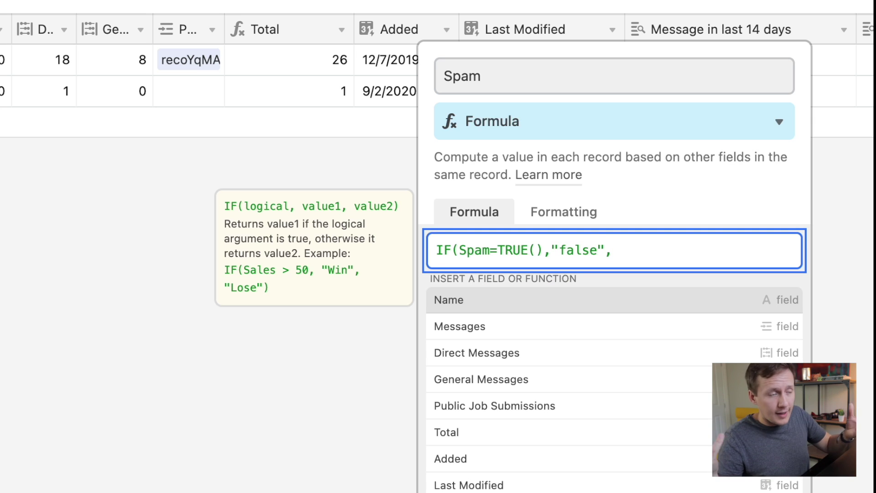
{"action": "type", "text": "\""}
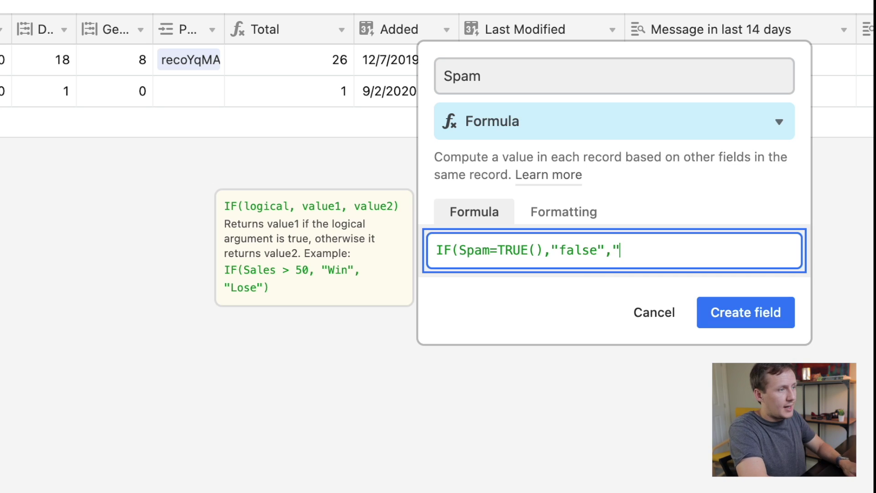
{"action": "type", "text": "trie"}
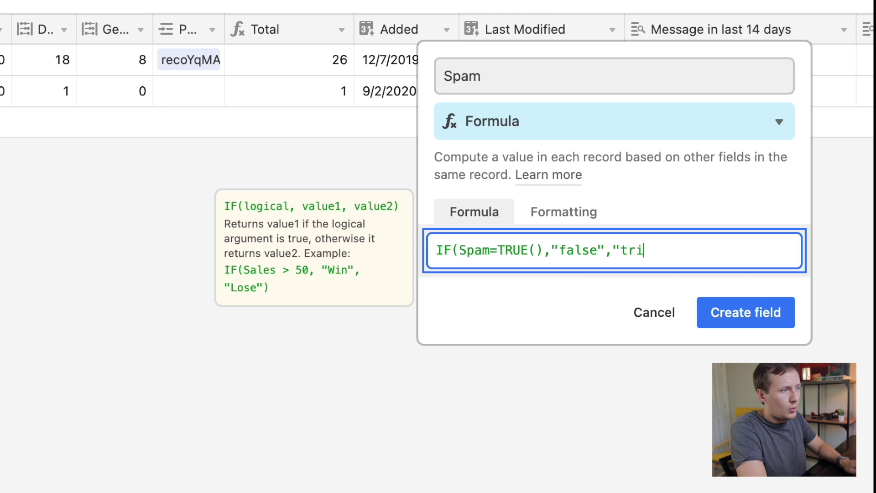
{"action": "key", "text": "BackSpace"}
{"action": "key", "text": "BackSpace"}
{"action": "type", "text": "u"}
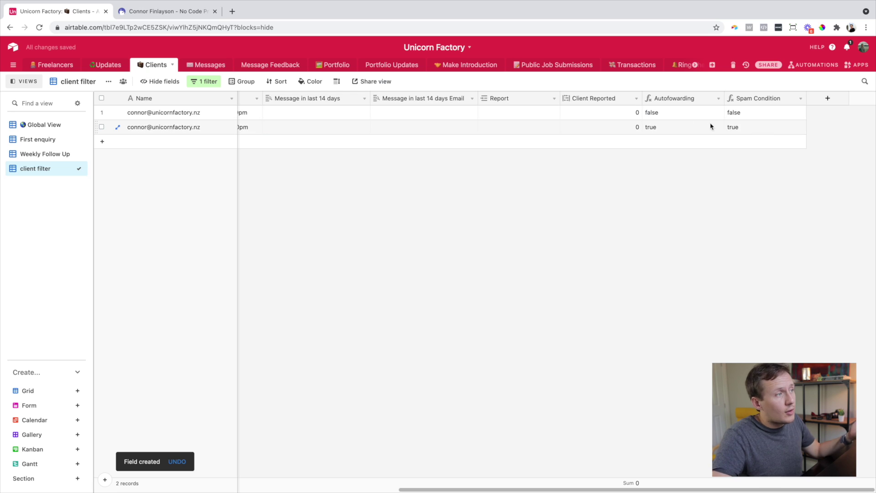
{"action": "scroll", "coordinate": [677, 116], "scroll_direction": "left", "scroll_amount": 15}
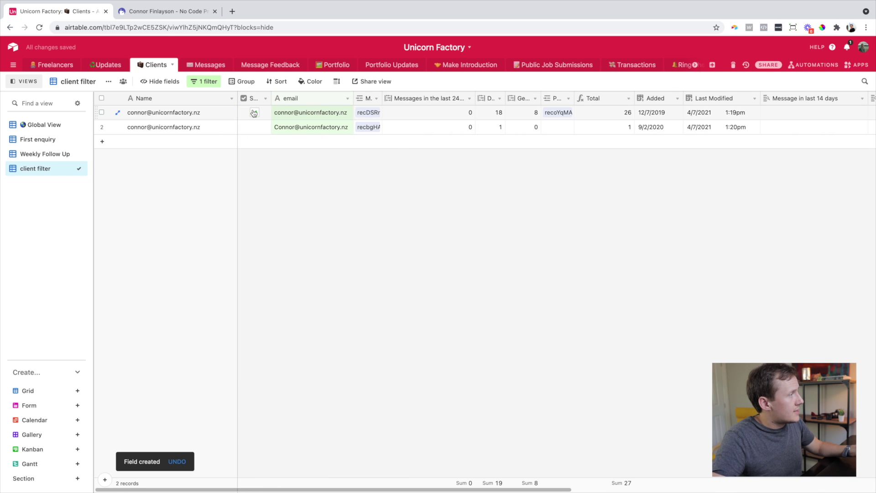
- Go to the Real Estate Home Visits Properties table and bring up the New Development? field menu
{"action": "scroll", "coordinate": [352, 133], "scroll_direction": "right", "scroll_amount": 15}
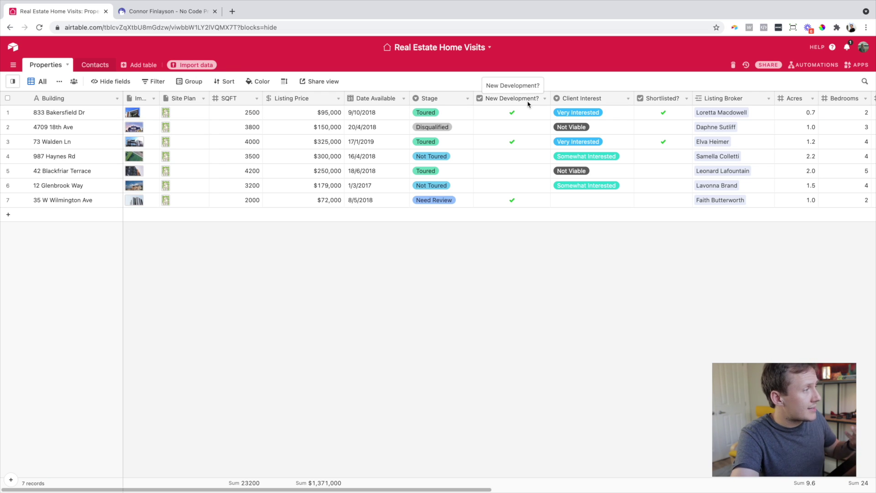
{"action": "right_click", "coordinate": [528, 103]}
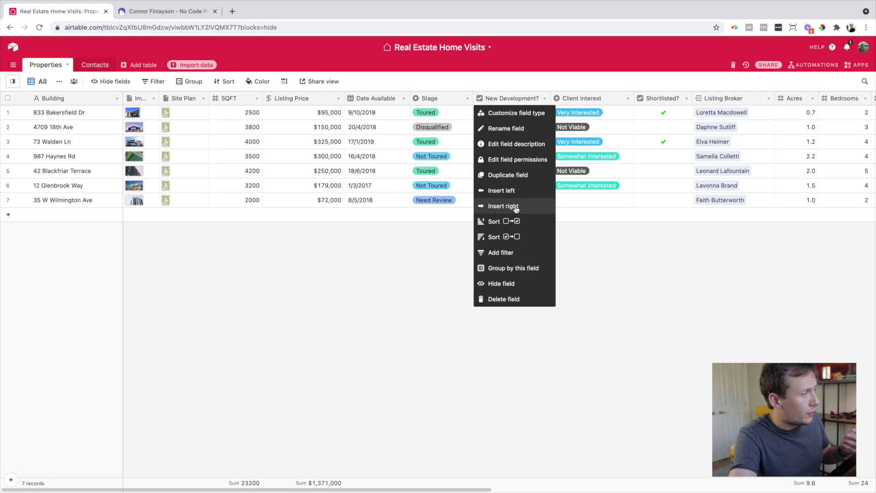
- Insert a Formula field right of New Development? and begin the formula IF({New Development?}=)
{"action": "left_click", "coordinate": [516, 206]}
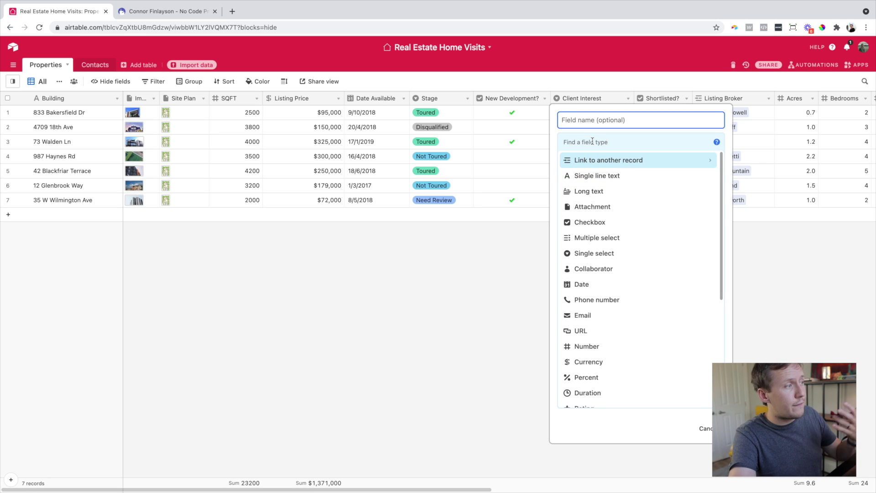
{"action": "left_click", "coordinate": [592, 141]}
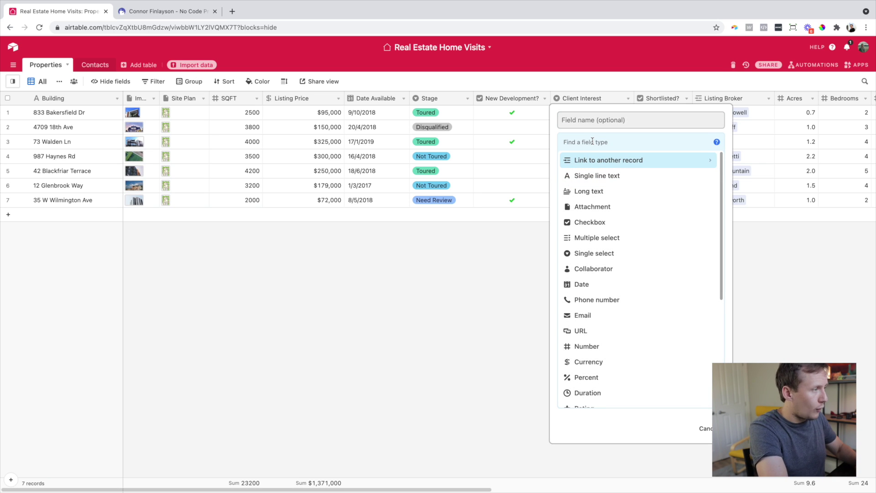
{"action": "type", "text": "for"}
{"action": "key", "text": "Return"}
{"action": "left_click", "coordinate": [587, 205]}
{"action": "left_click", "coordinate": [584, 201]}
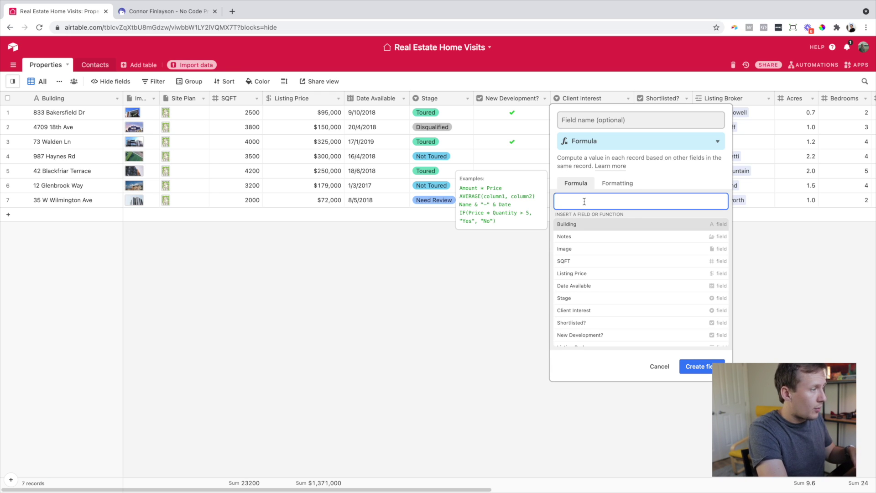
{"action": "type", "text": "IF"}
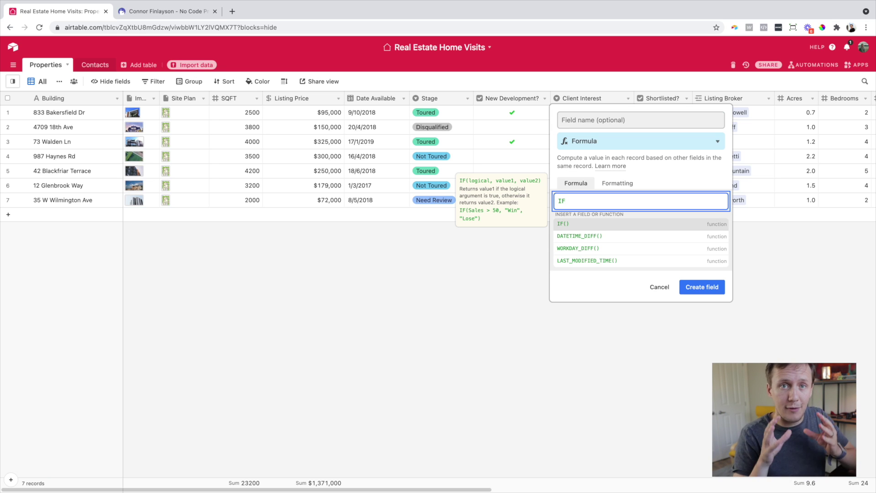
{"action": "type", "text": "("}
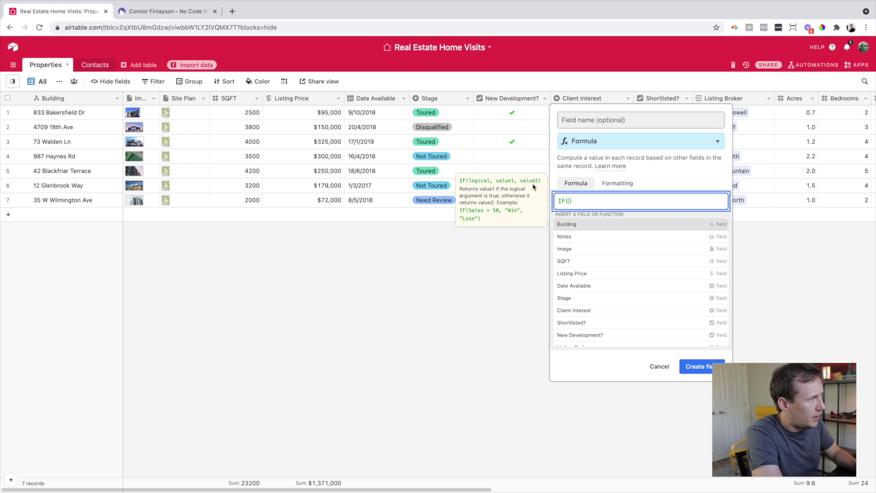
{"action": "type", "text": "New"}
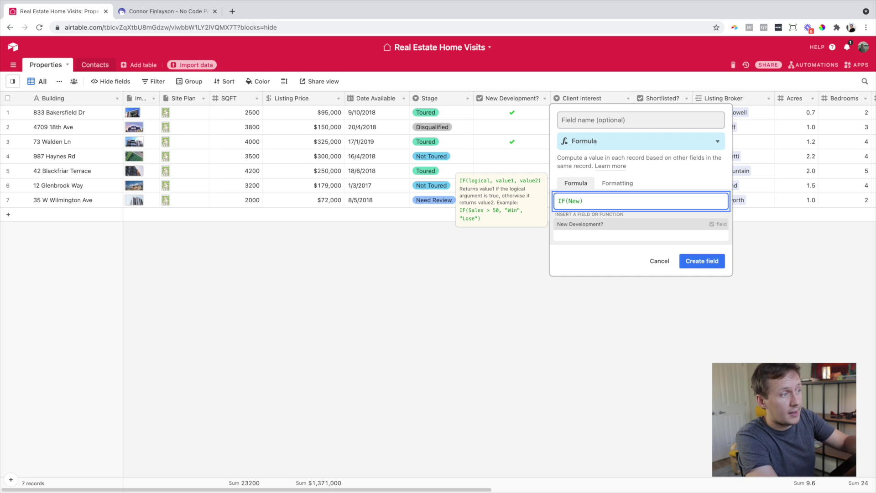
{"action": "key", "text": "Tab"}
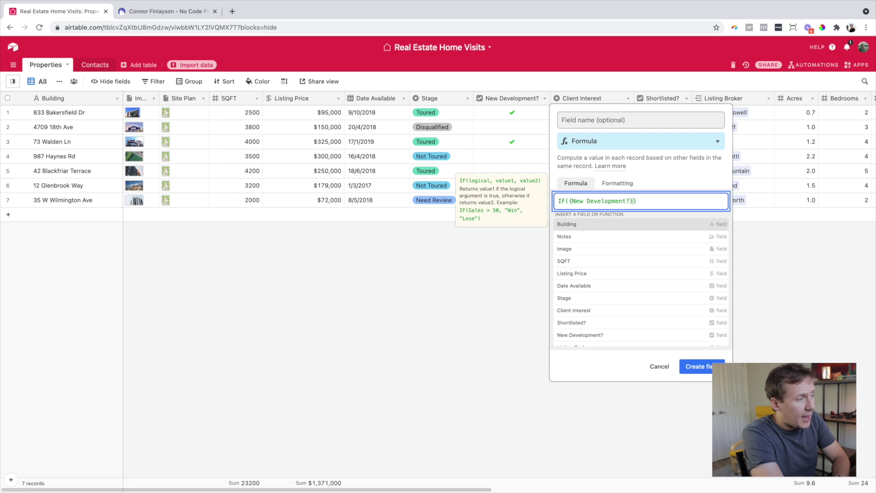
{"action": "type", "text": "="}
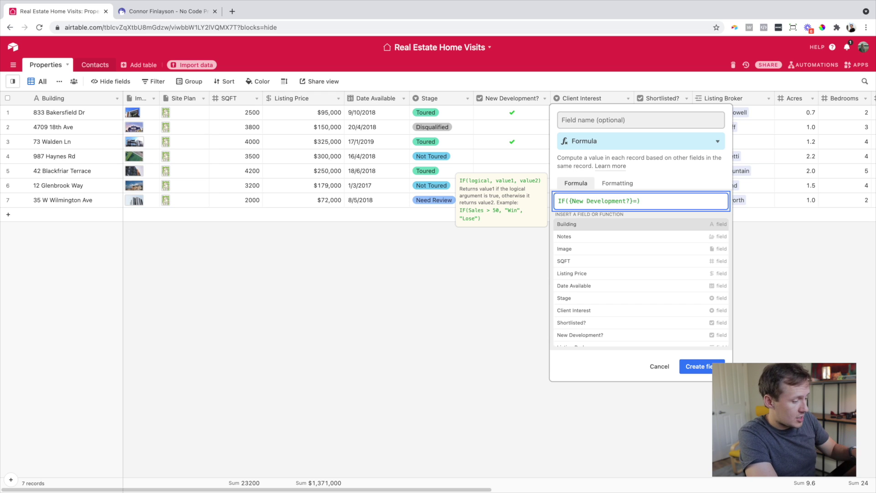
- Finish the formula as IF({New Development?}=TRUE(),"Pursue Lead","Don't Pursue") and create the field
{"action": "type", "text": "TRU"}
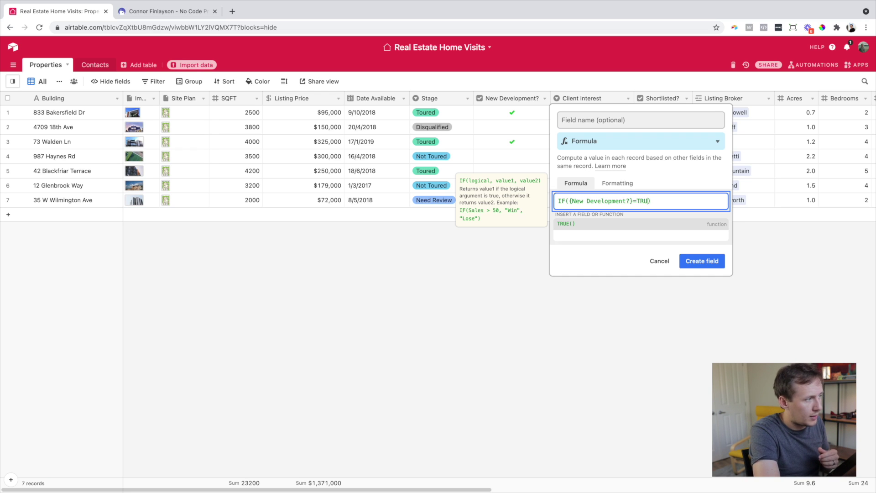
{"action": "key", "text": "Tab"}
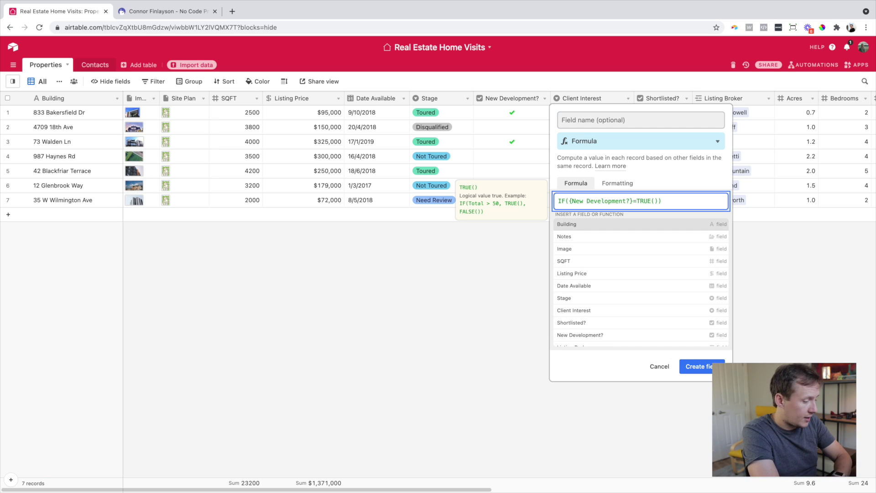
{"action": "type", "text": ","}
{"action": "type", "text": "\"Pursue "}
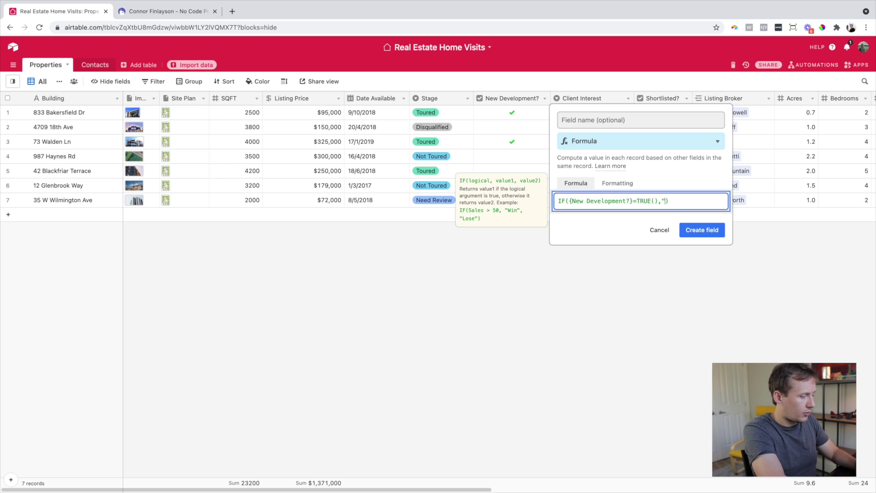
{"action": "type", "text": "Lead\""}
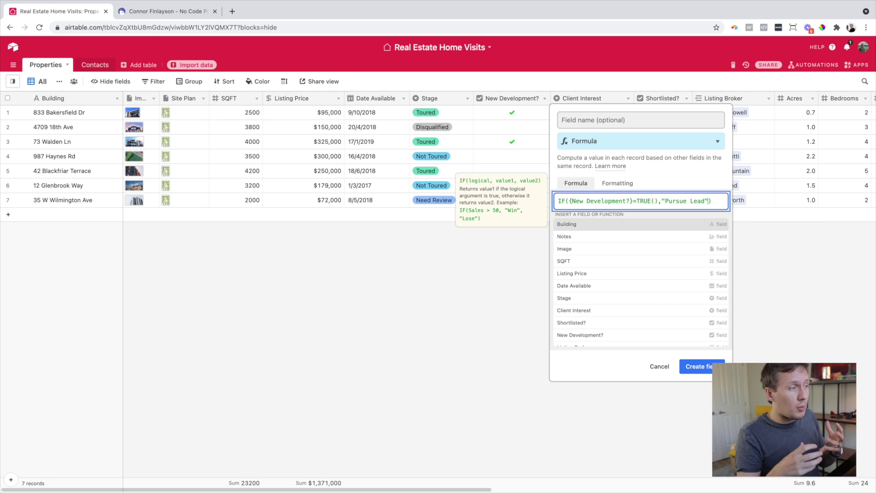
{"action": "type", "text": ","}
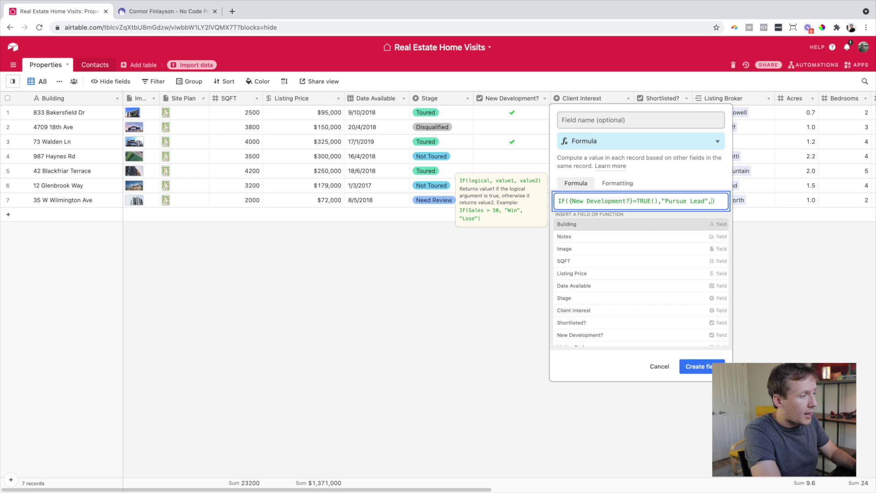
{"action": "type", "text": "\""}
{"action": "type", "text": "Don't Pursue\""}
{"action": "key", "text": "Return"}
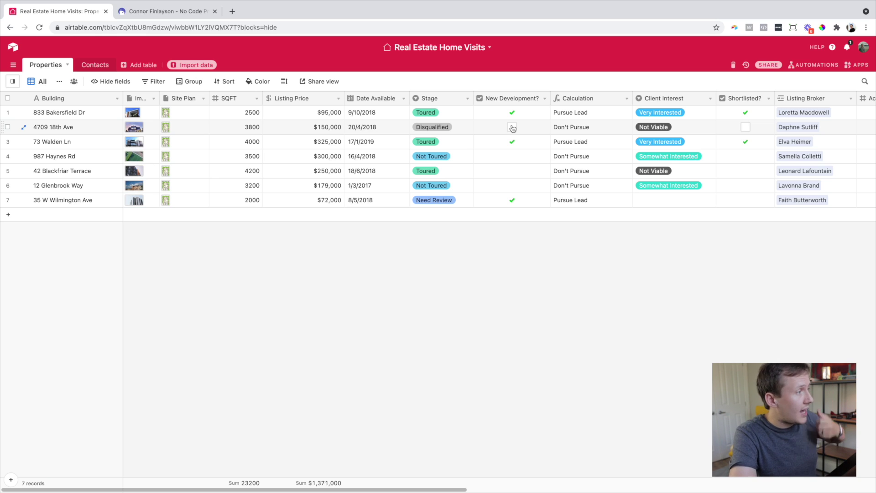
{"action": "left_click", "coordinate": [513, 127]}
{"action": "left_click", "coordinate": [512, 171]}
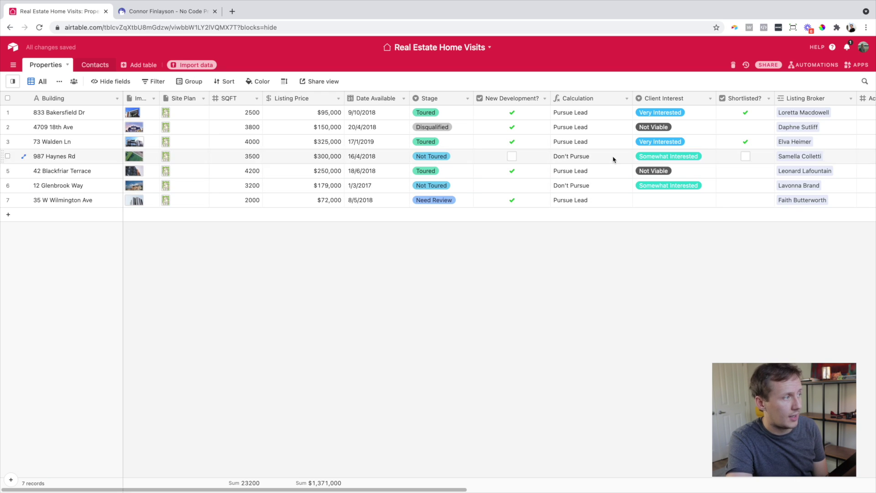
- Open the Calculation field's formula and highlight its condition and Pursue Lead result
{"action": "double_click", "coordinate": [620, 100]}
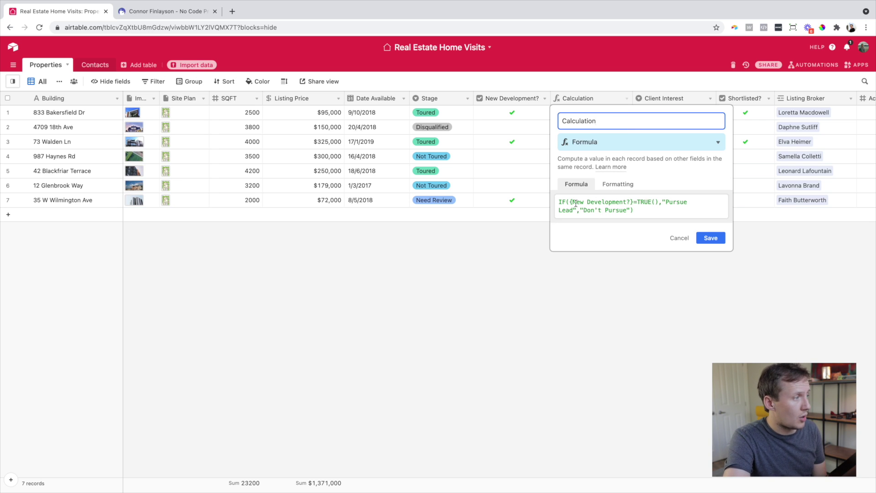
{"action": "left_click_drag", "start_coordinate": [569, 202], "coordinate": [658, 201]}
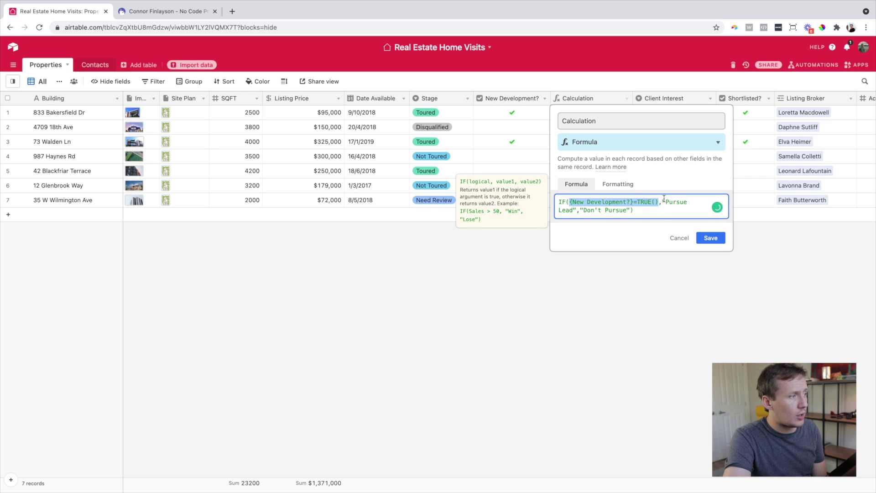
{"action": "left_click_drag", "start_coordinate": [663, 202], "coordinate": [631, 211]}
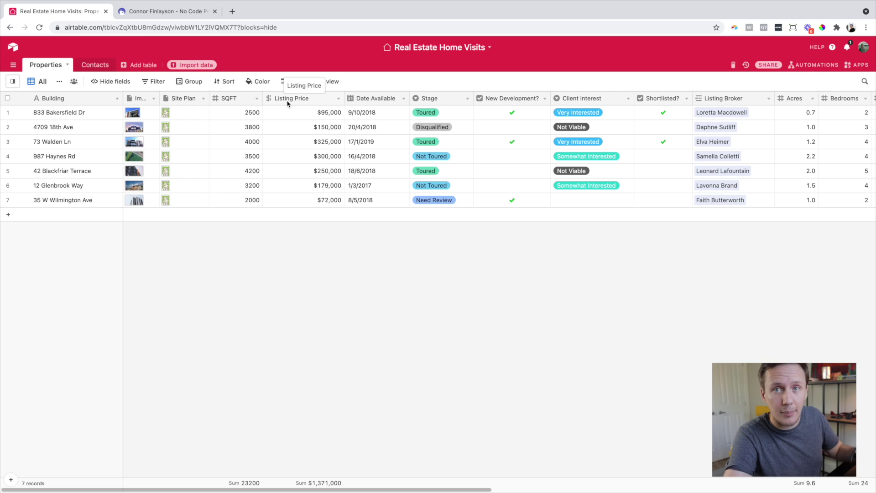
- Insert a field named Dollar Value right of Listing Price and make it a Formula
{"action": "right_click", "coordinate": [287, 103]}
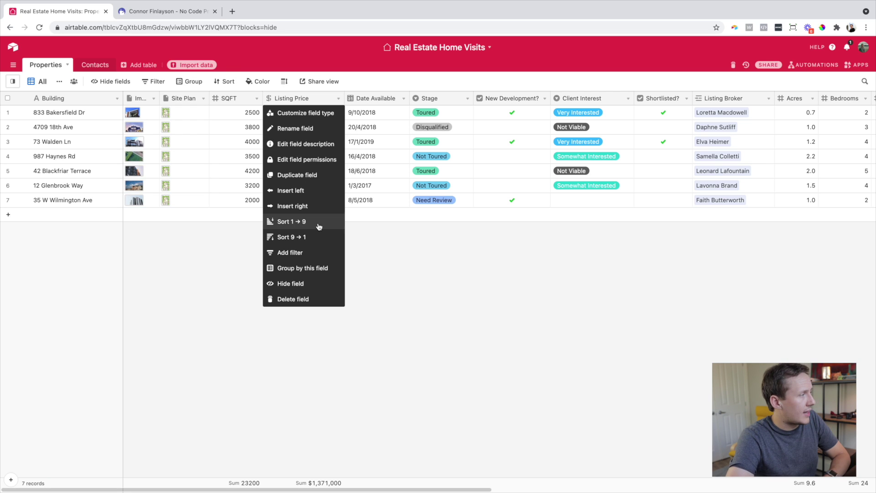
{"action": "left_click", "coordinate": [303, 206]}
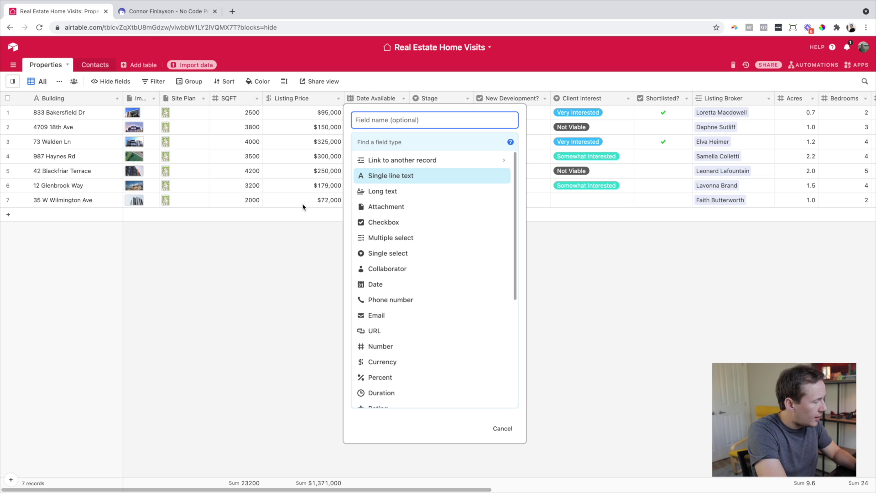
{"action": "type", "text": "Dollar Value"}
{"action": "key", "text": "Tab"}
{"action": "type", "text": "Foru"}
{"action": "key", "text": "BackSpace"}
{"action": "type", "text": "m"}
{"action": "key", "text": "Return"}
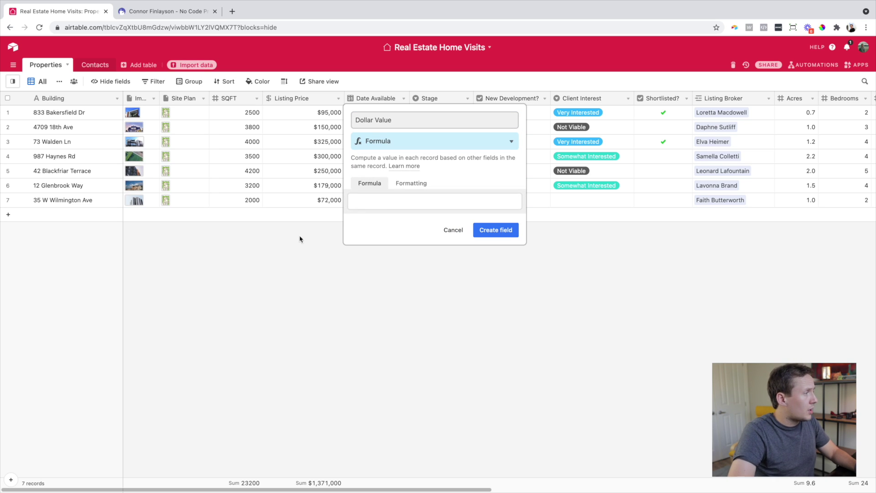
- Enter IF({Listing Price}>295000,"$$$$","false") and create the Dollar Value field
{"action": "left_click", "coordinate": [372, 201]}
{"action": "type", "text": "="}
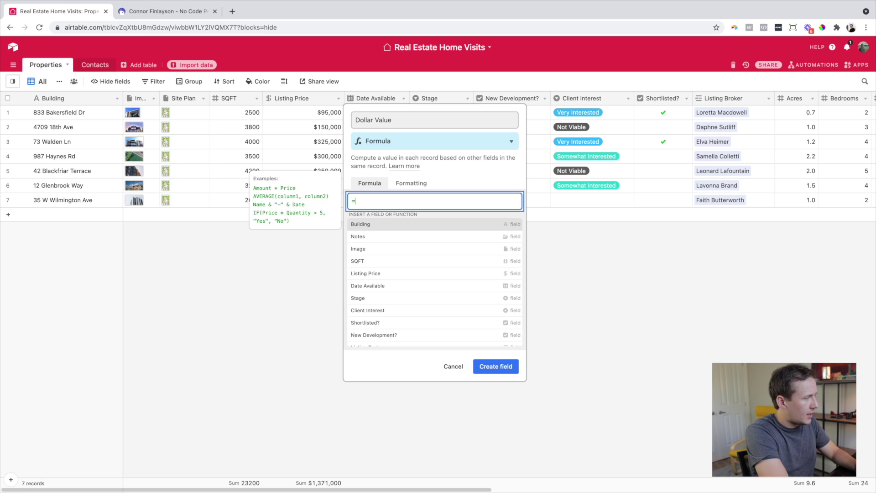
{"action": "type", "text": "IF()"}
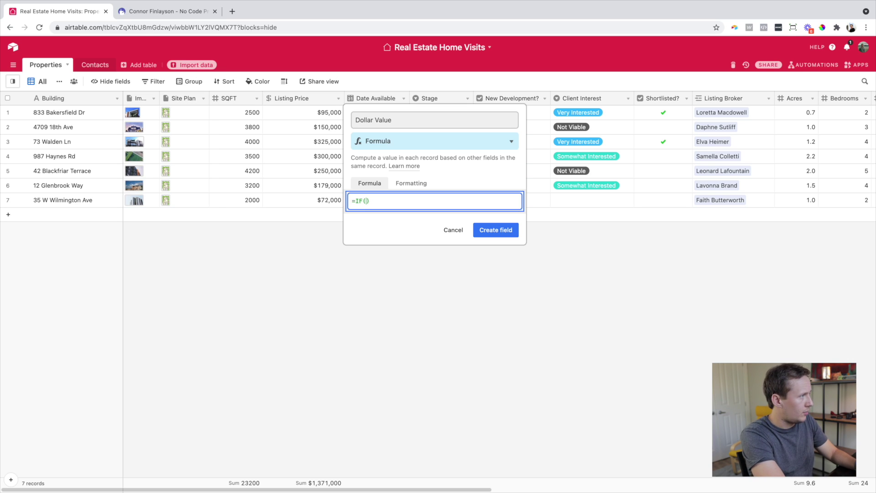
{"action": "type", "text": "Listing"}
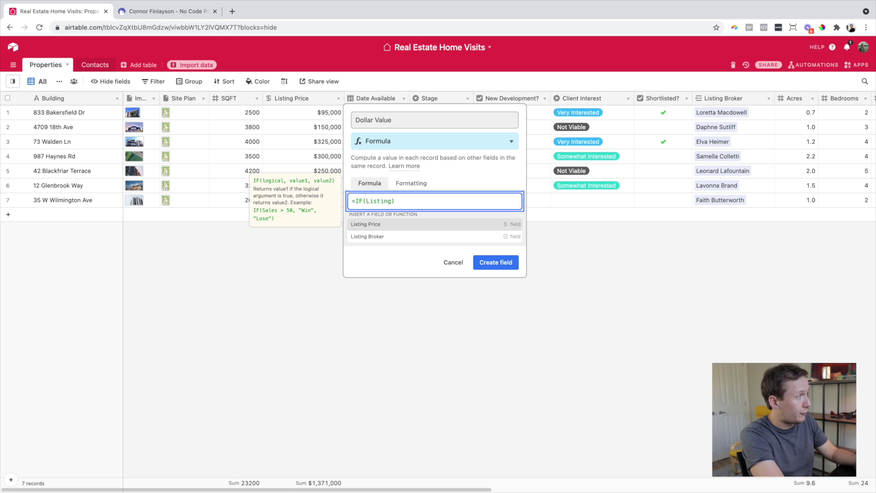
{"action": "key", "text": "Return"}
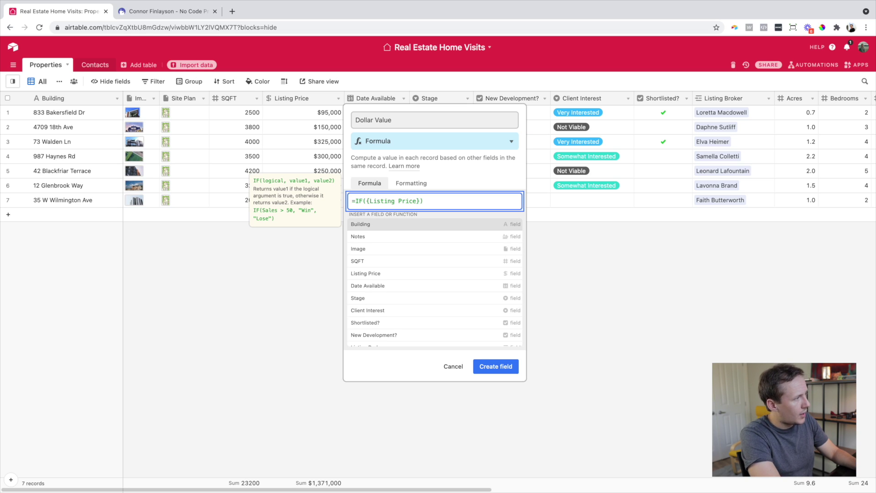
{"action": "type", "text": ">"}
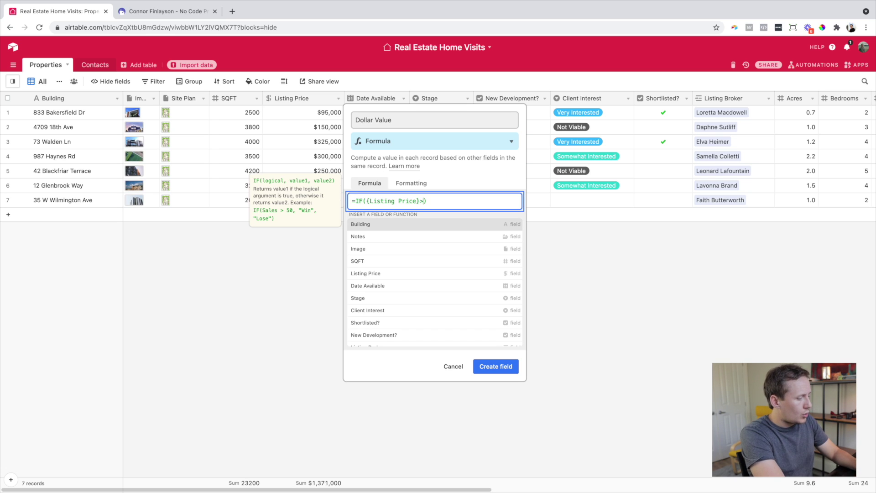
{"action": "type", "text": "2950"}
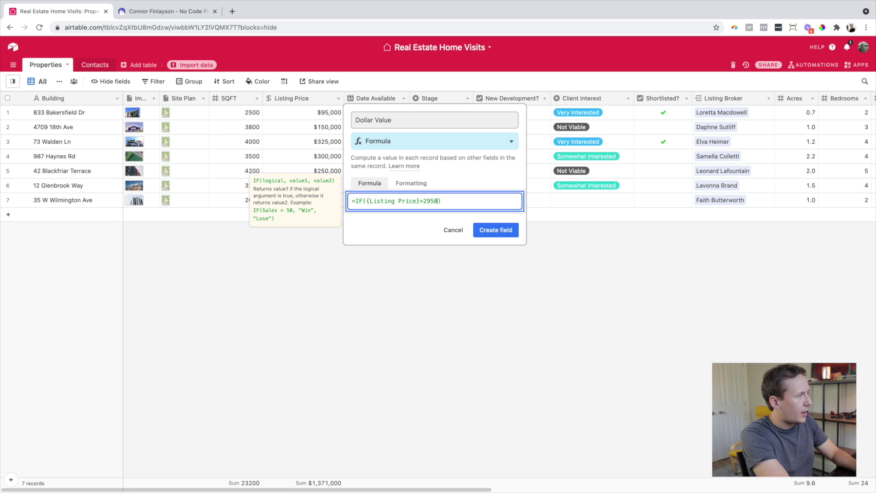
{"action": "type", "text": "00,"}
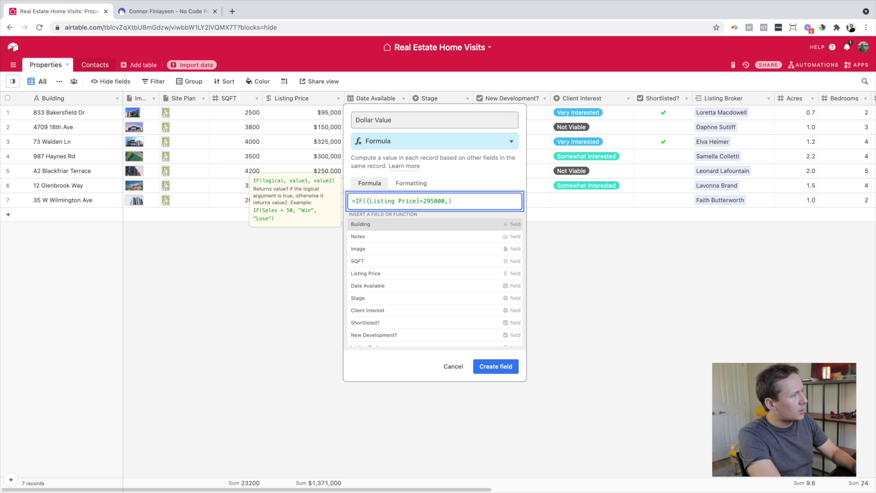
{"action": "type", "text": "\"$$$$"}
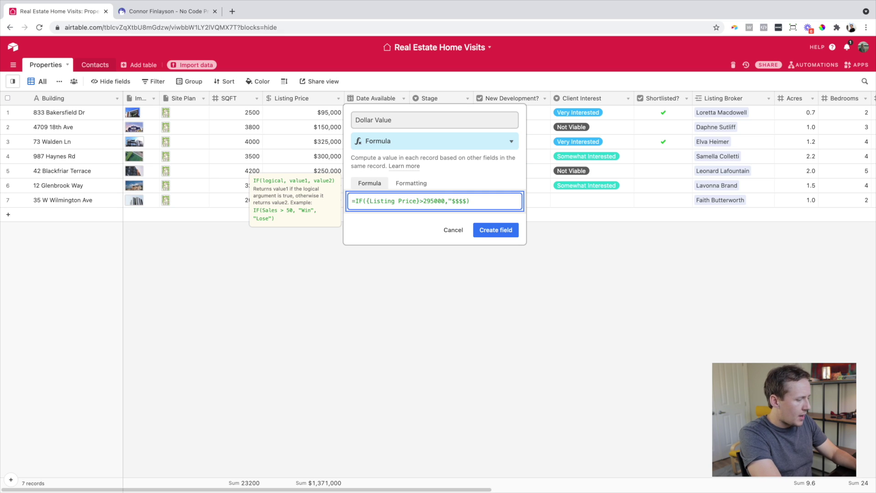
{"action": "type", "text": "\",\""}
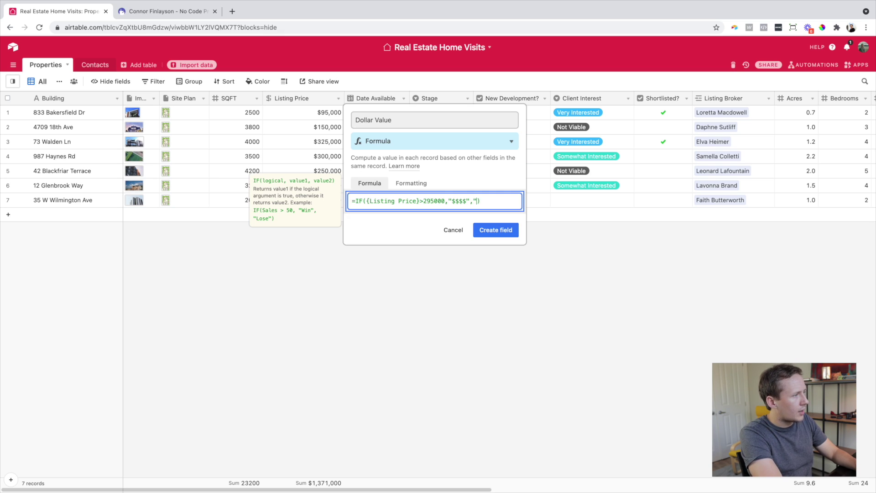
{"action": "type", "text": "false\""}
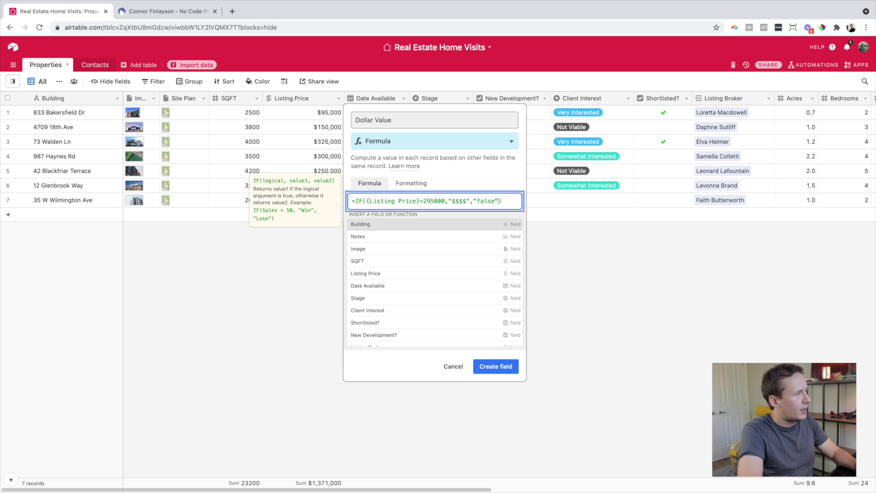
{"action": "left_click", "coordinate": [511, 366]}
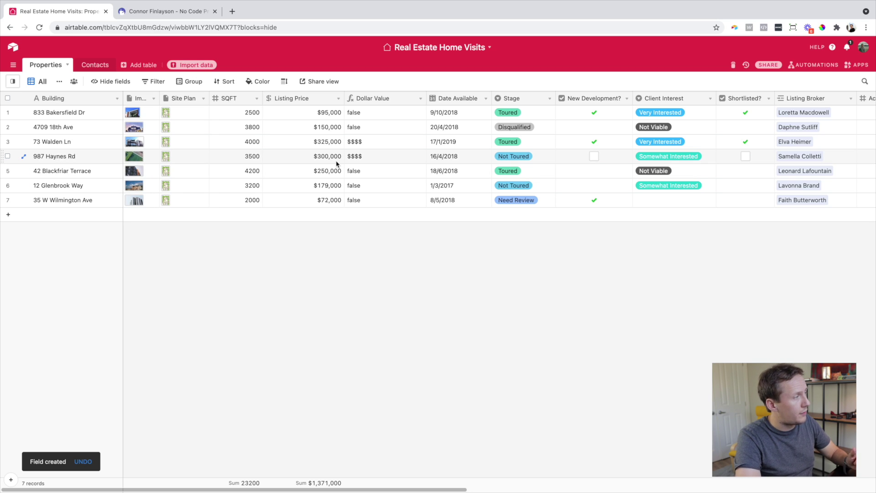
- Check a $$$$ result, then open the Dollar Value formula for editing
{"action": "left_click", "coordinate": [379, 156]}
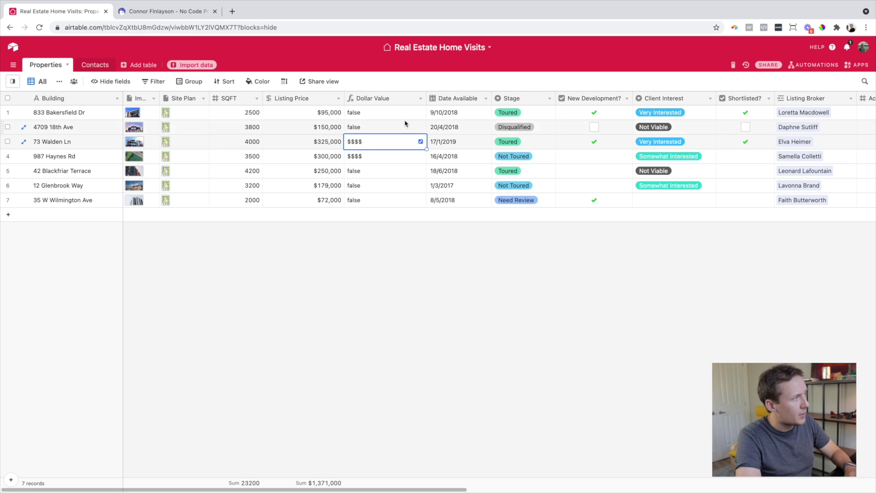
{"action": "left_click", "coordinate": [419, 98]}
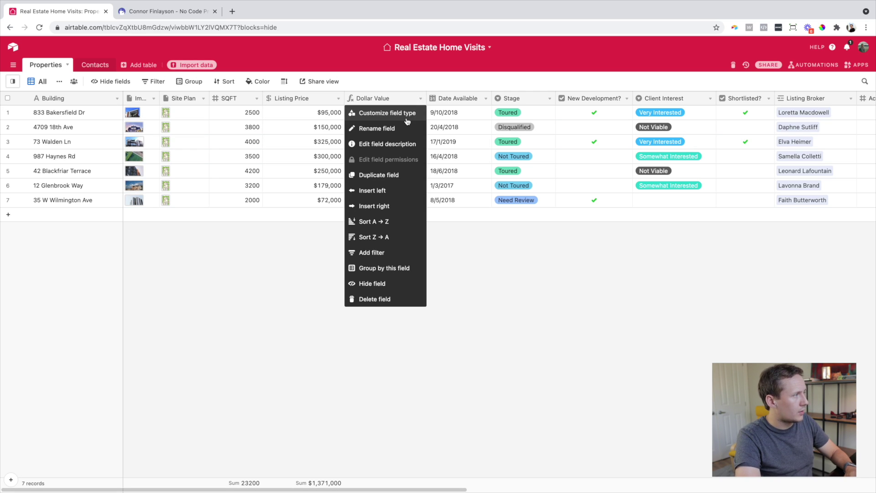
{"action": "left_click", "coordinate": [301, 258]}
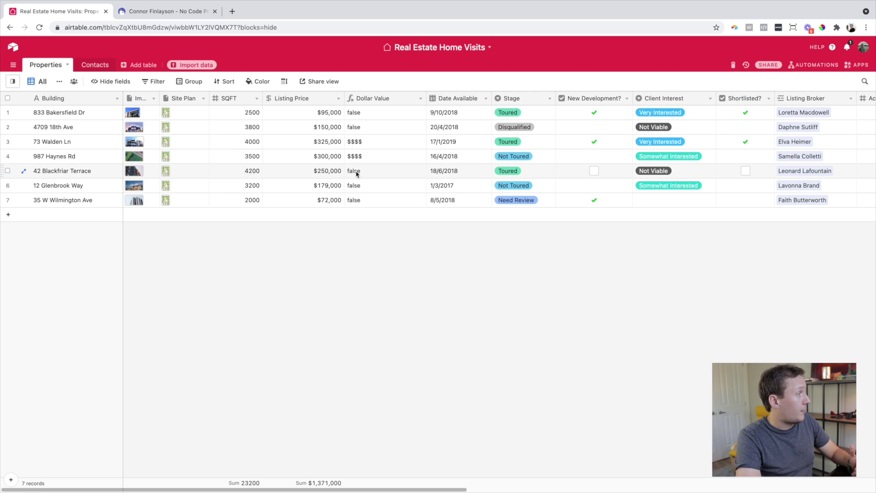
{"action": "left_click", "coordinate": [420, 99]}
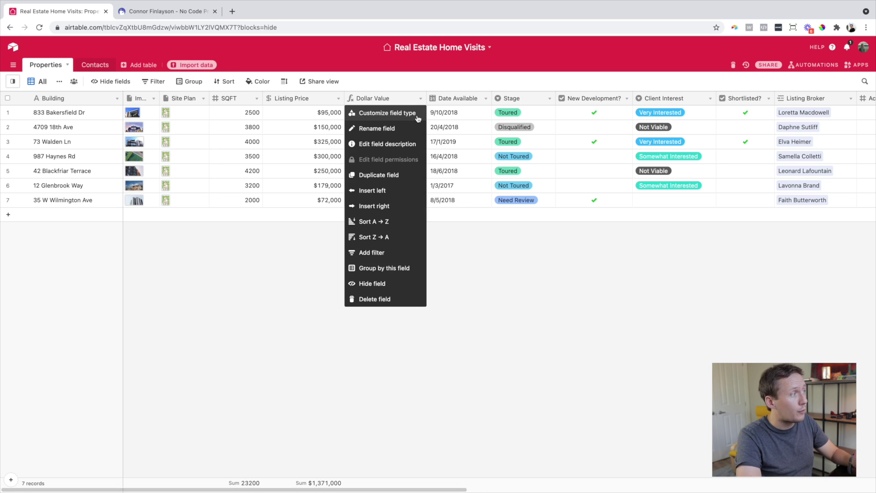
{"action": "left_click", "coordinate": [418, 113]}
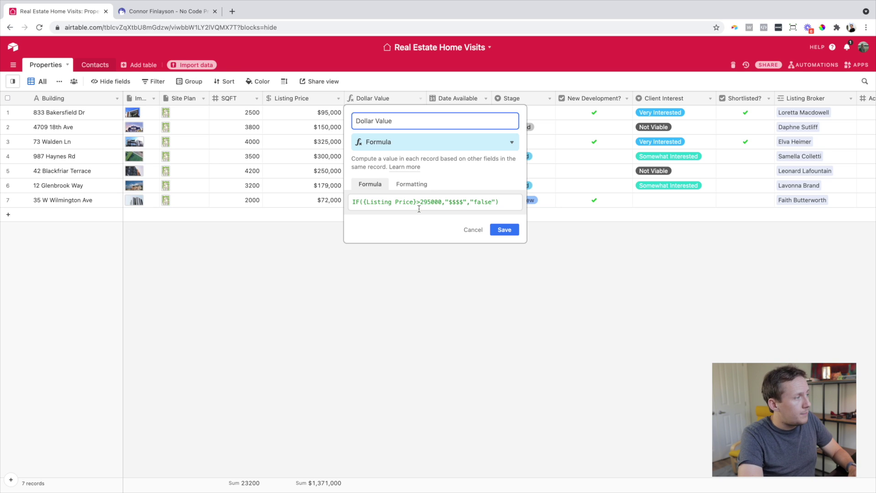
- Replace the formula's final "false" with IF({Listing Price}>200000,"$$$","false") and save
{"action": "left_click_drag", "start_coordinate": [470, 202], "coordinate": [497, 203]}
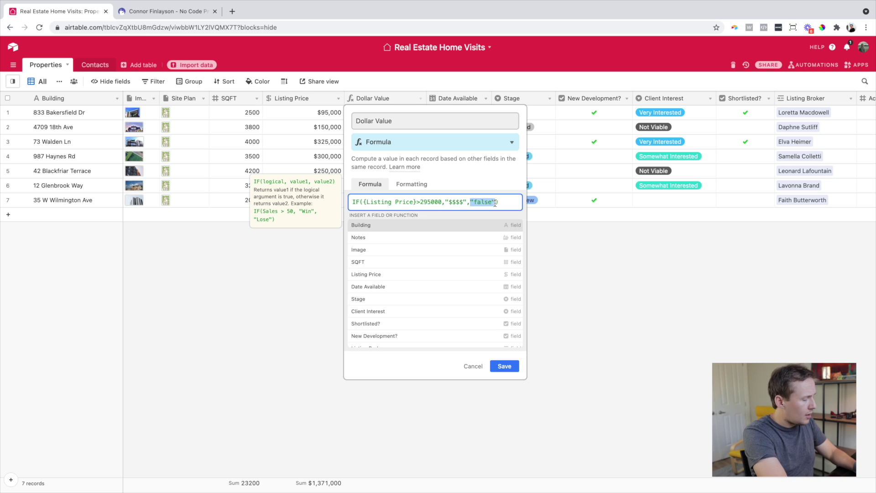
{"action": "type", "text": "IF"}
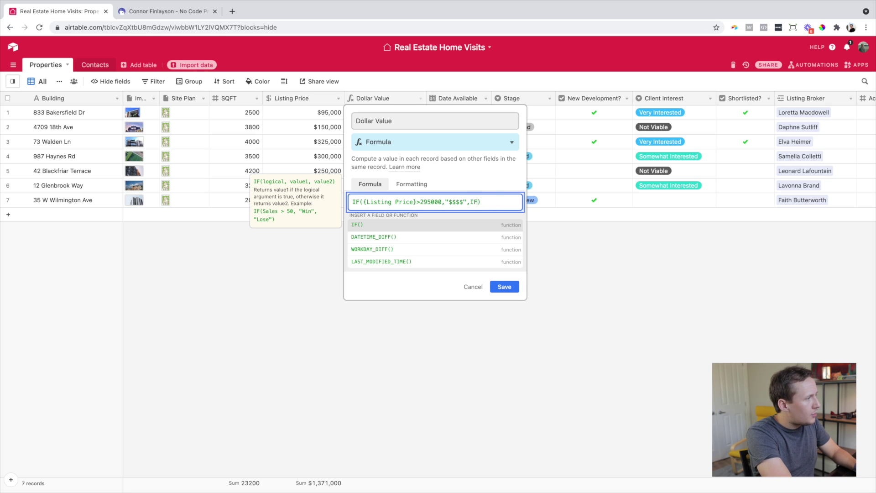
{"action": "type", "text": "("}
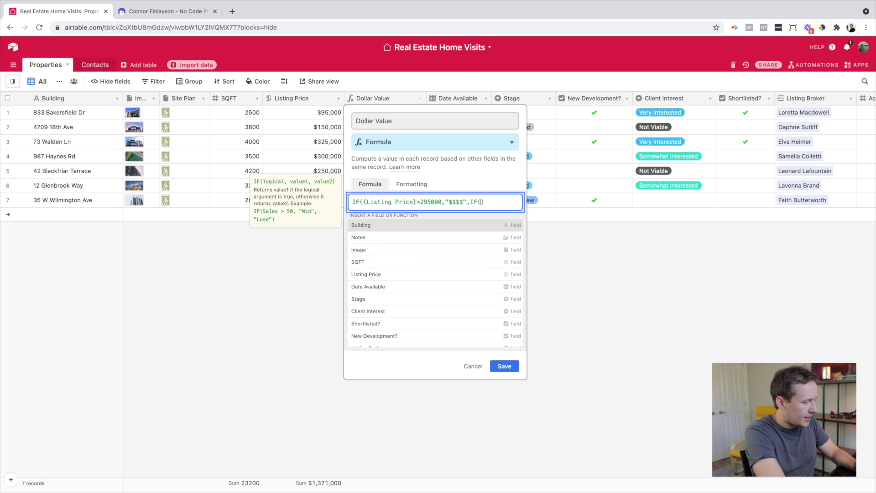
{"action": "type", "text": "{Listing Price}"}
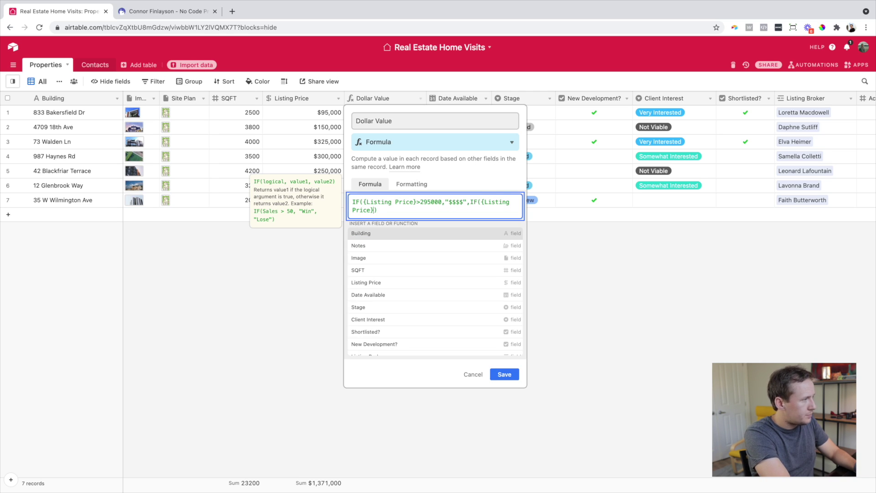
{"action": "type", "text": ")"}
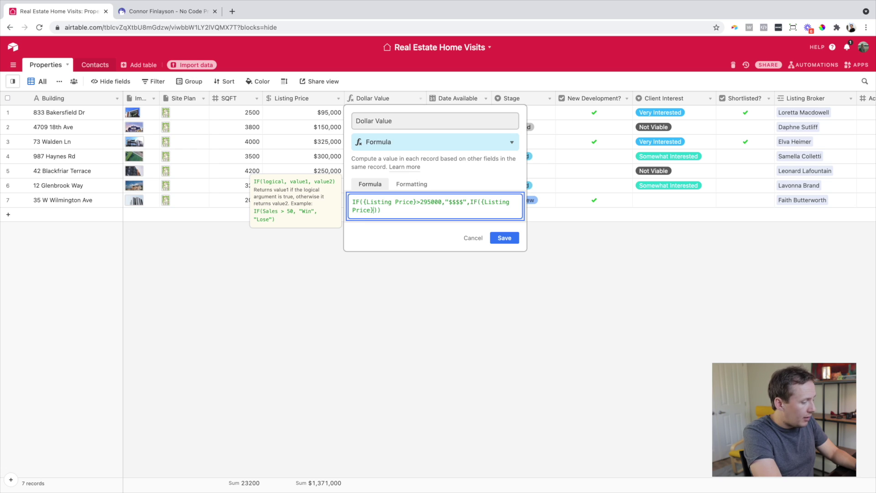
{"action": "type", "text": ">200000,"}
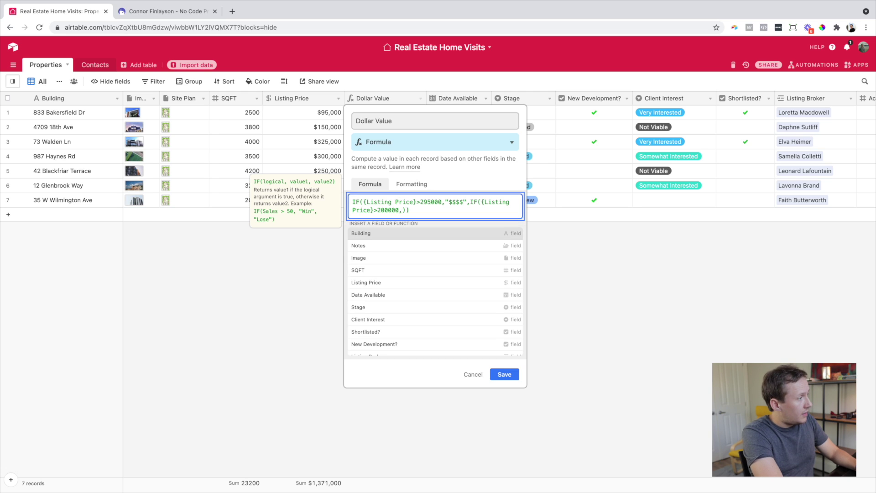
{"action": "type", "text": "\"$$$"}
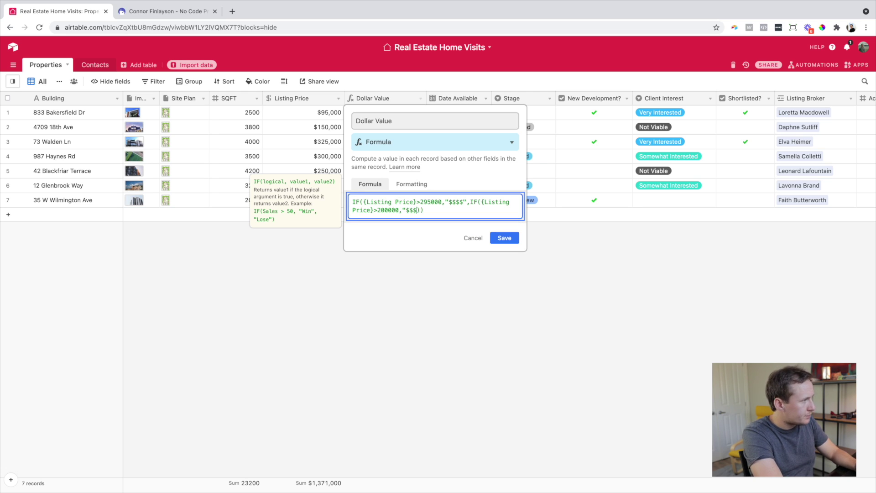
{"action": "type", "text": "\",\"false\""}
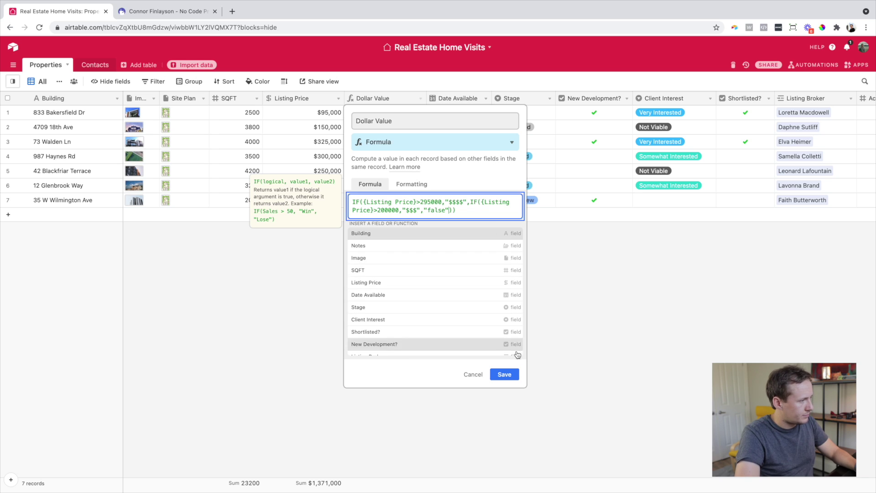
{"action": "left_click", "coordinate": [504, 373]}
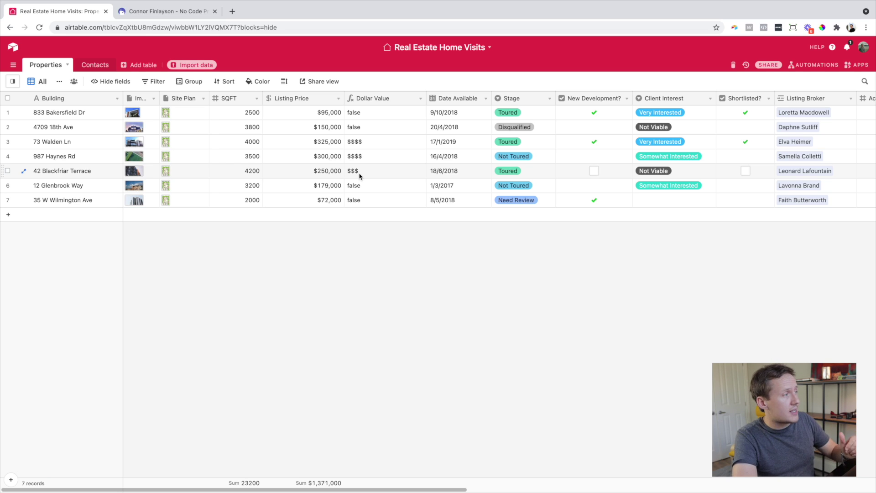
- Nest a third IF returning "$$" for Listing Price above 125000 and save the formula
{"action": "double_click", "coordinate": [418, 99]}
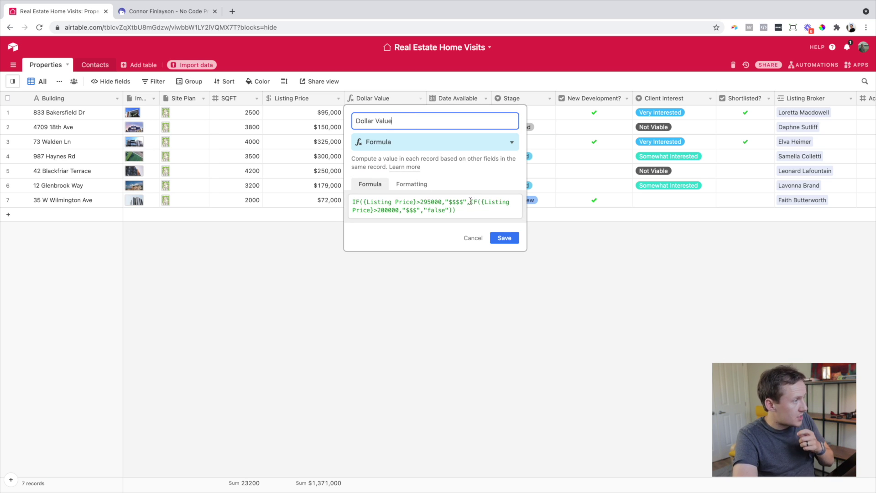
{"action": "left_click_drag", "start_coordinate": [470, 202], "coordinate": [451, 211]}
{"action": "key", "text": "ctrl+c"}
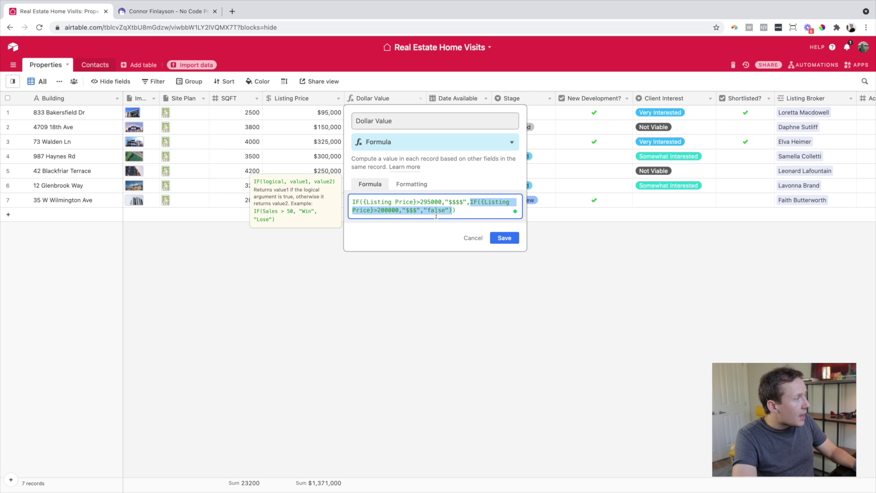
{"action": "left_click_drag", "start_coordinate": [424, 211], "coordinate": [450, 210]}
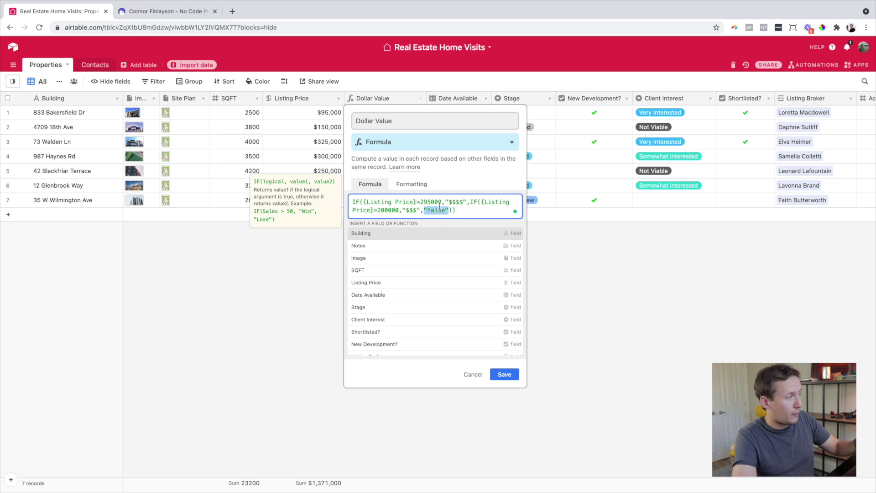
{"action": "key", "text": "ctrl+v"}
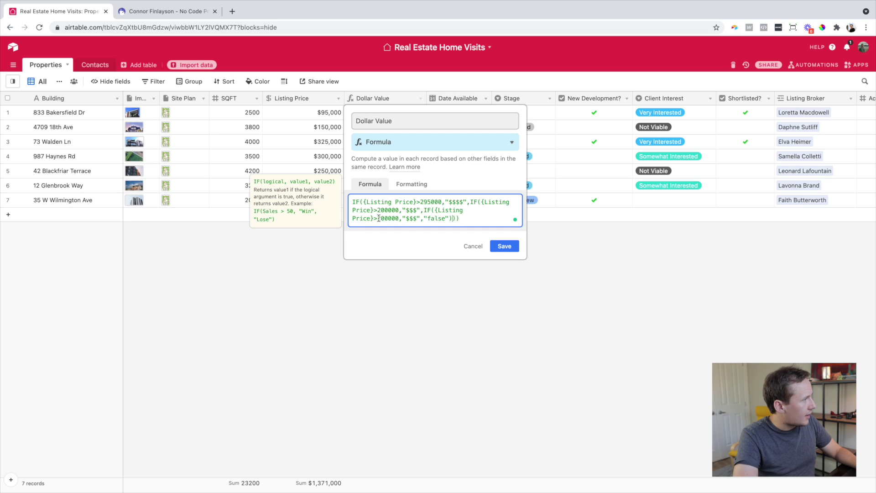
{"action": "left_click_drag", "start_coordinate": [379, 219], "coordinate": [399, 218]}
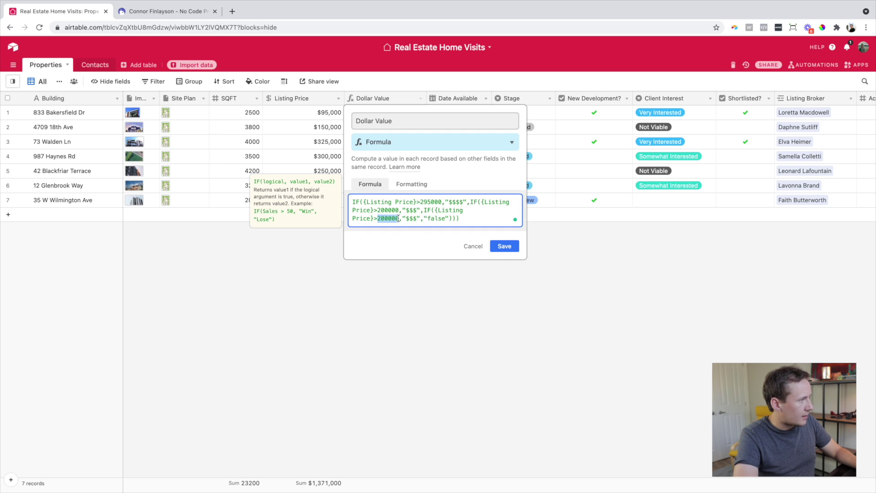
{"action": "type", "text": "1250"}
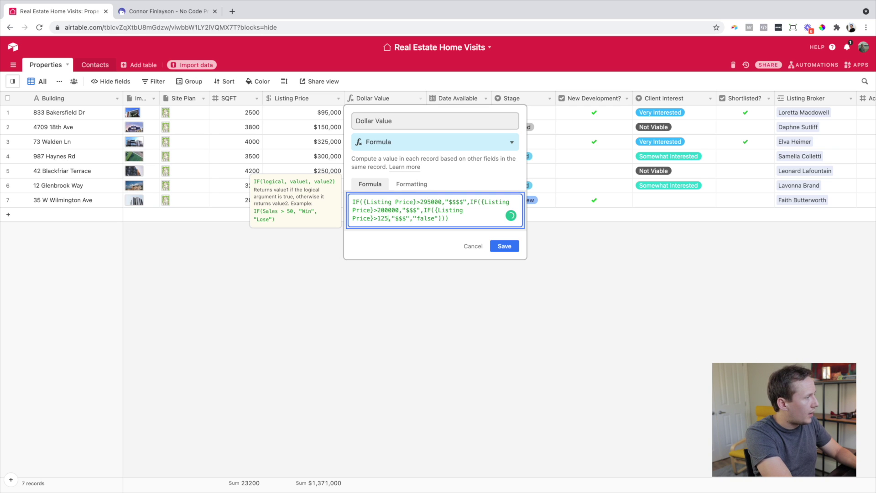
{"action": "type", "text": "00"}
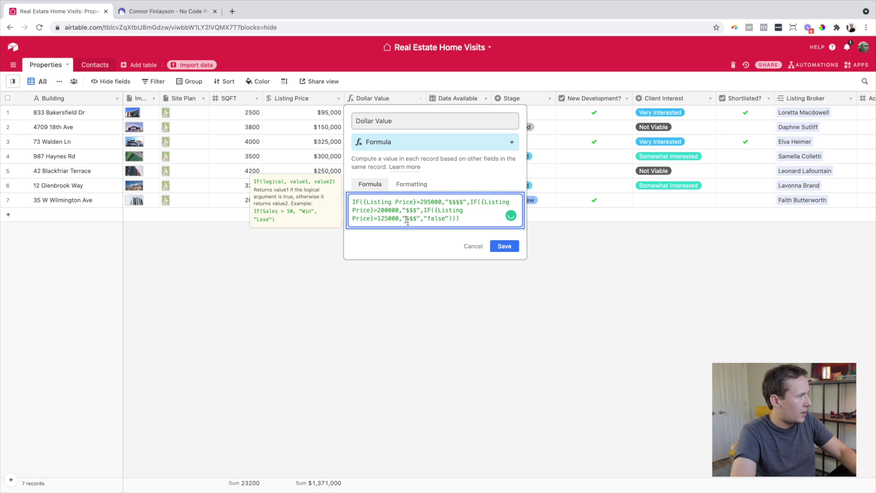
{"action": "left_click", "coordinate": [416, 219]}
{"action": "key", "text": "BackSpace"}
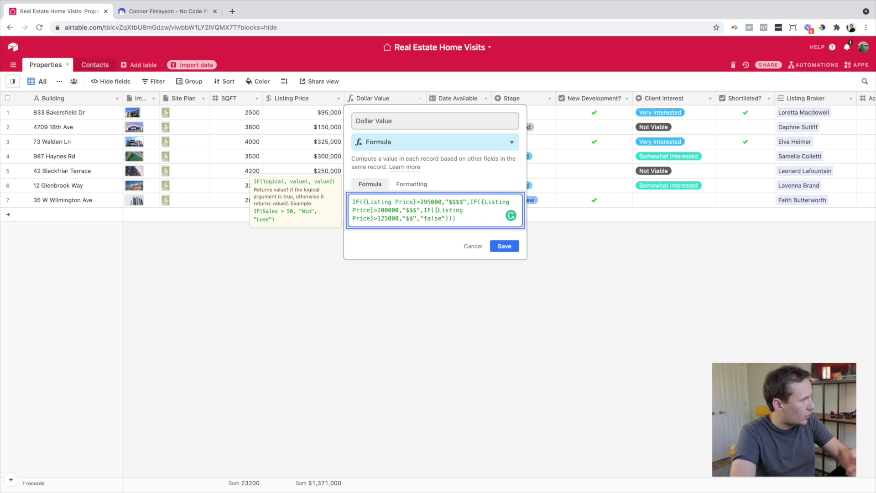
{"action": "left_click", "coordinate": [502, 247]}
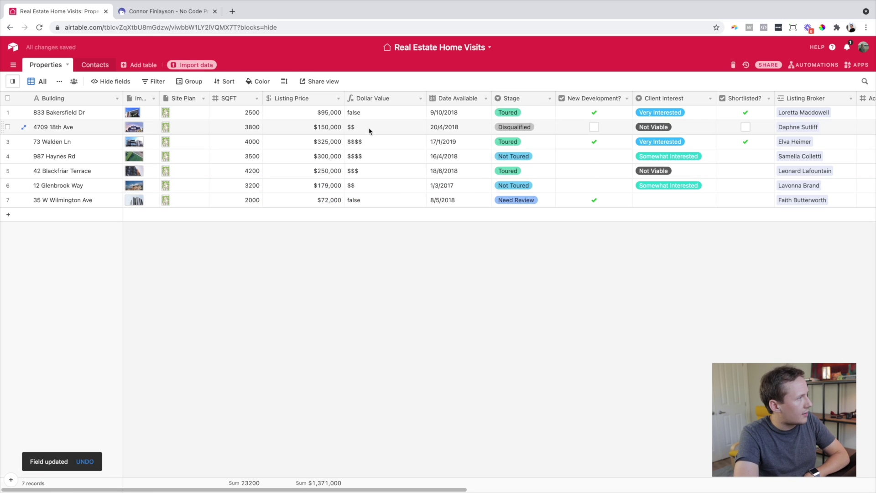
- Add a fourth IF returning "$" above 0, with "No Price Assigned" as the fallback, and save
{"action": "left_click", "coordinate": [420, 98]}
{"action": "left_click", "coordinate": [401, 112]}
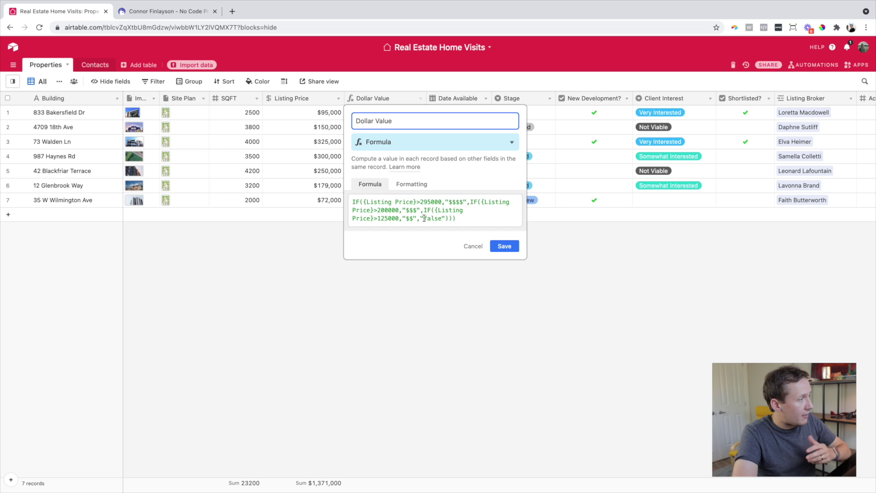
{"action": "left_click_drag", "start_coordinate": [420, 218], "coordinate": [444, 220]}
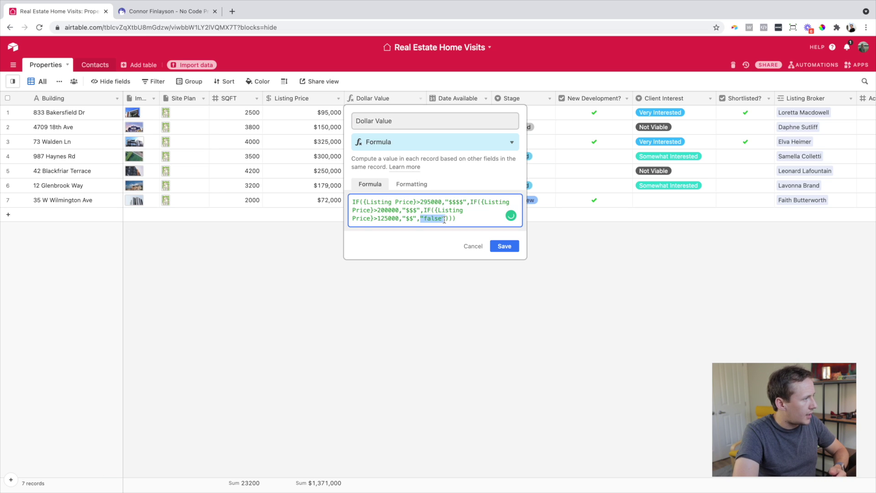
{"action": "key", "text": "ctrl+v"}
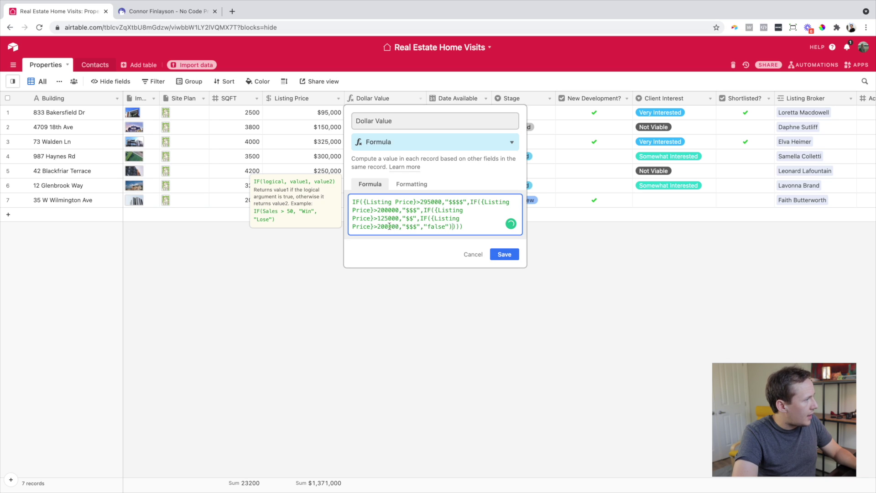
{"action": "left_click_drag", "start_coordinate": [393, 226], "coordinate": [376, 226]}
{"action": "key", "text": "BackSpace"}
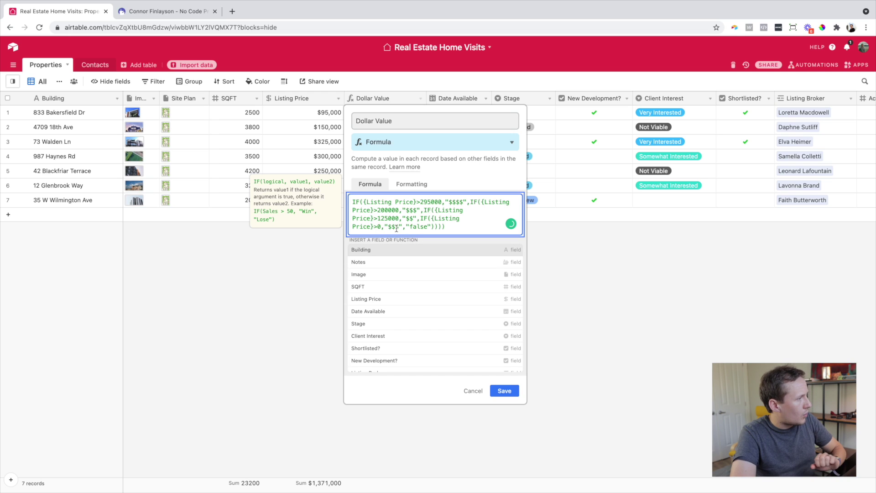
{"action": "left_click_drag", "start_coordinate": [395, 227], "coordinate": [391, 227]}
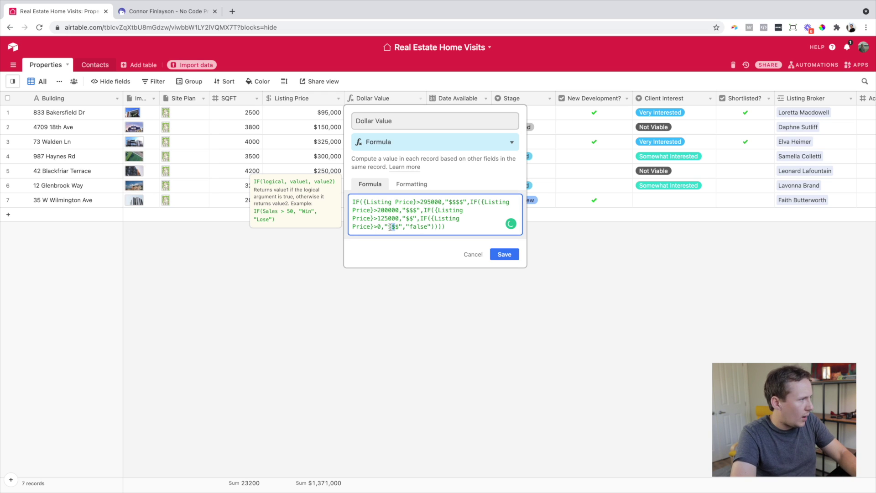
{"action": "key", "text": "BackSpace"}
{"action": "double_click", "coordinate": [411, 227]}
{"action": "type", "text": "No Price "}
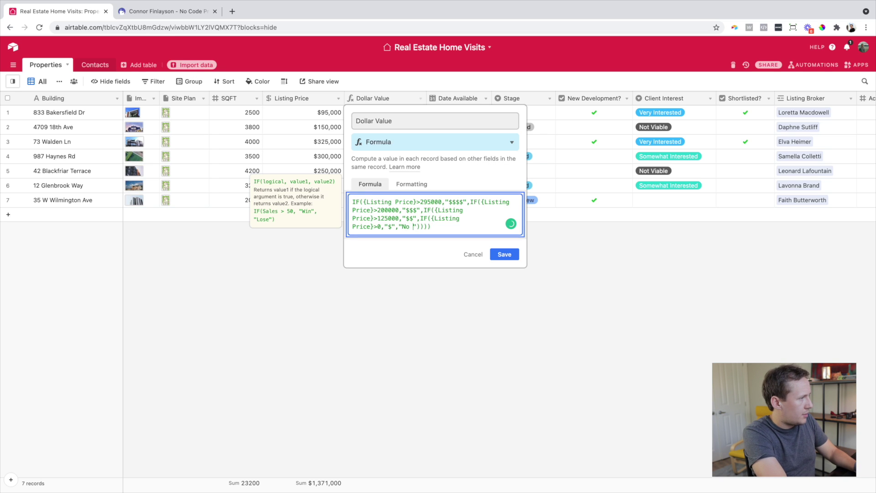
{"action": "type", "text": "Assigned"}
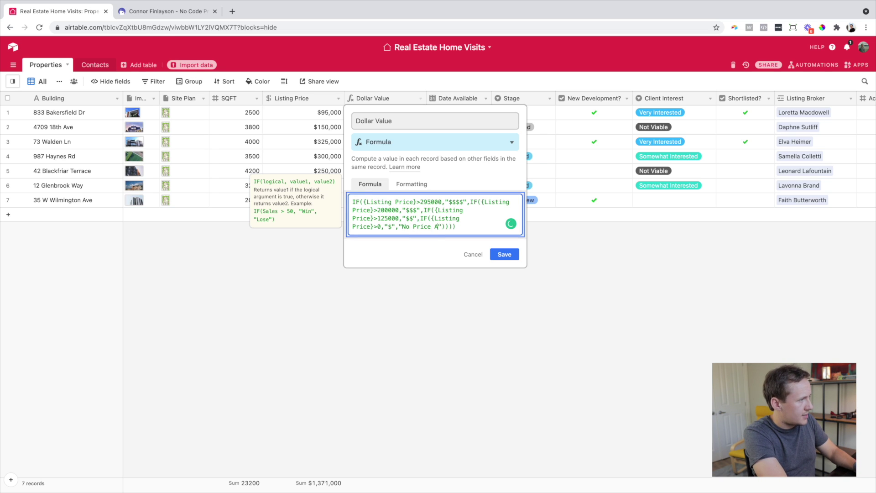
{"action": "left_click", "coordinate": [502, 256]}
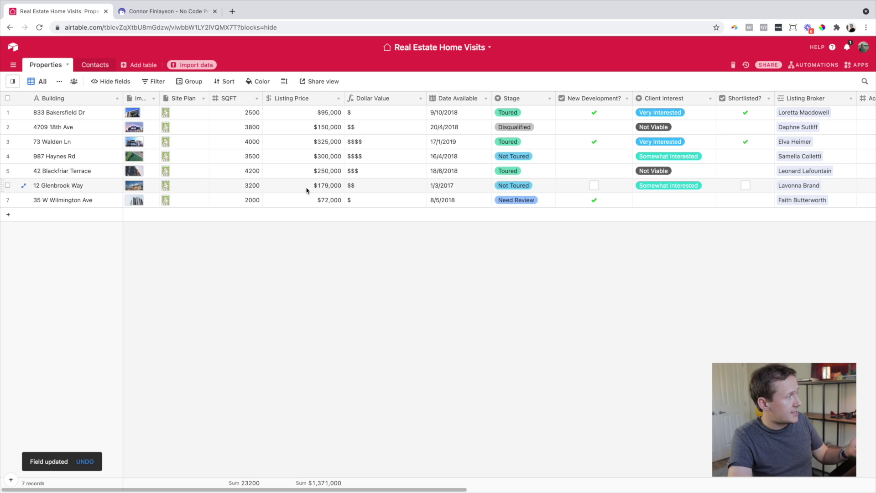
{"action": "left_click", "coordinate": [307, 202]}
{"action": "key", "text": "Delete"}
{"action": "left_click", "coordinate": [360, 261]}
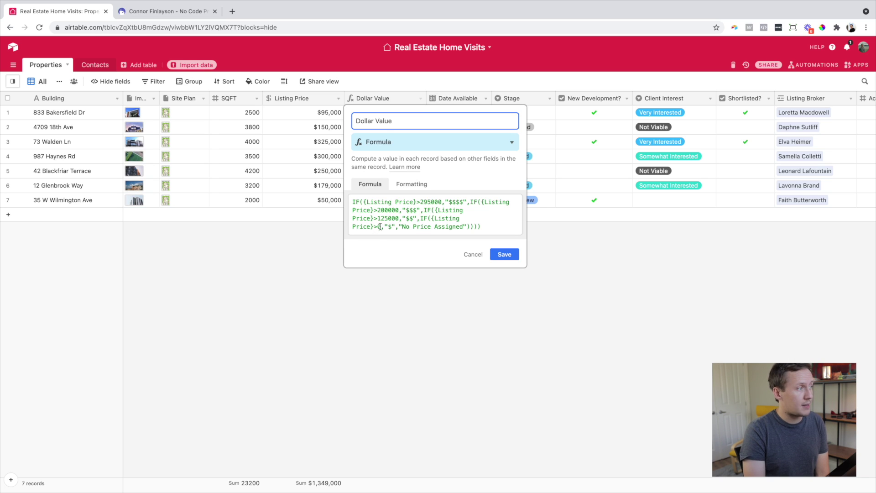
- Change the first condition to Listing Price >0 returning a single "$" and save the formula
{"action": "left_click_drag", "start_coordinate": [384, 227], "coordinate": [394, 227]}
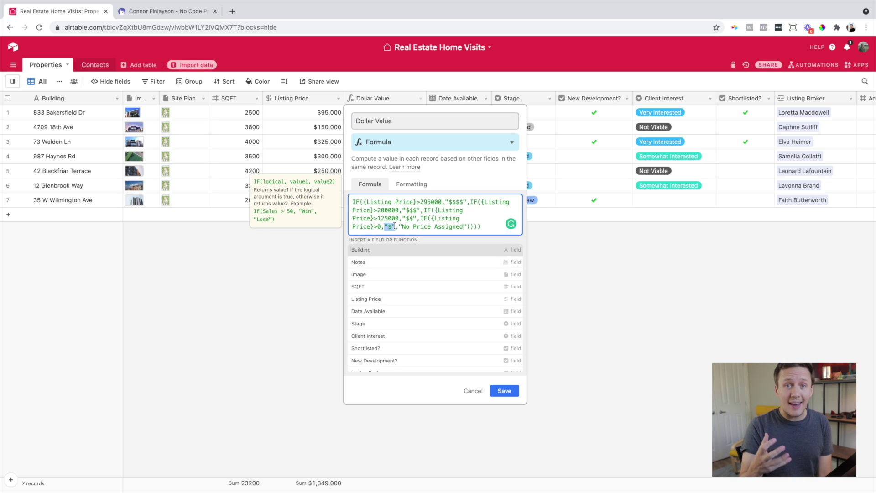
{"action": "left_click", "coordinate": [218, 318]}
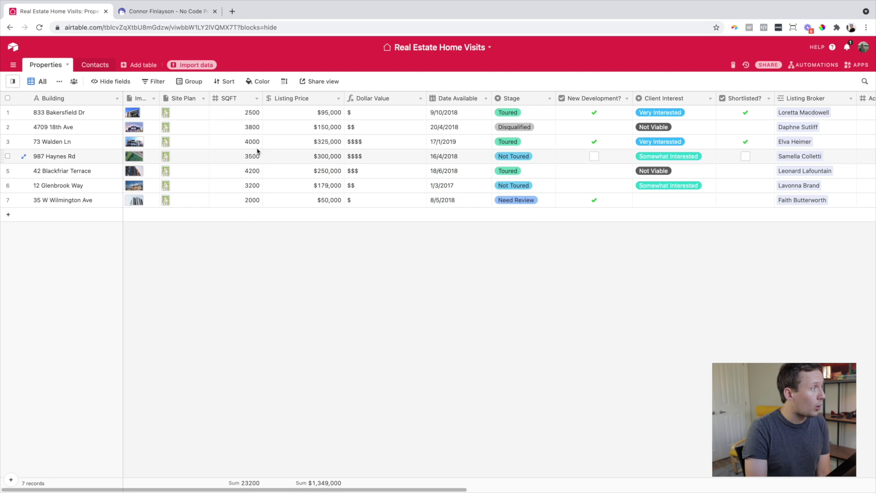
{"action": "left_click", "coordinate": [419, 101]}
{"action": "left_click", "coordinate": [416, 113]}
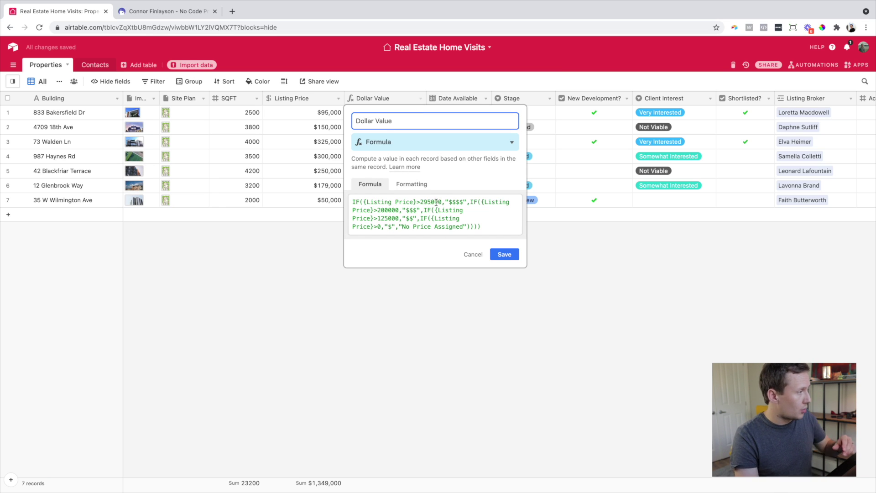
{"action": "left_click_drag", "start_coordinate": [437, 201], "coordinate": [419, 202]}
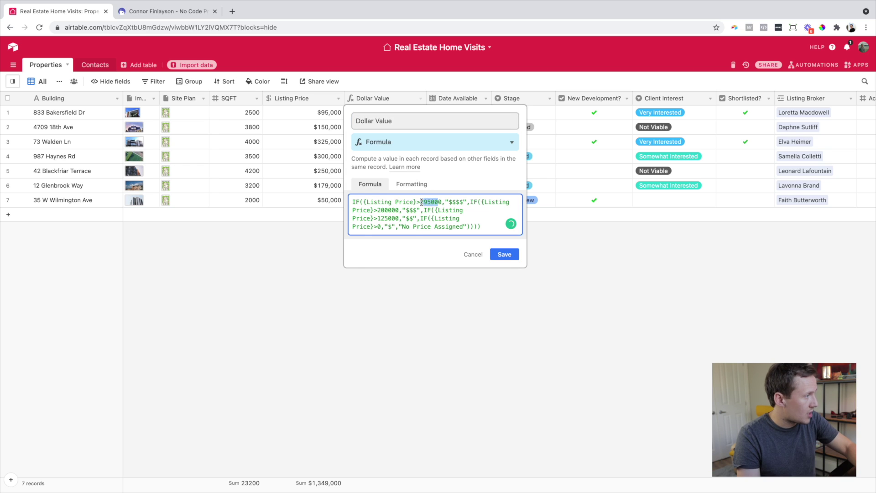
{"action": "key", "text": "BackSpace"}
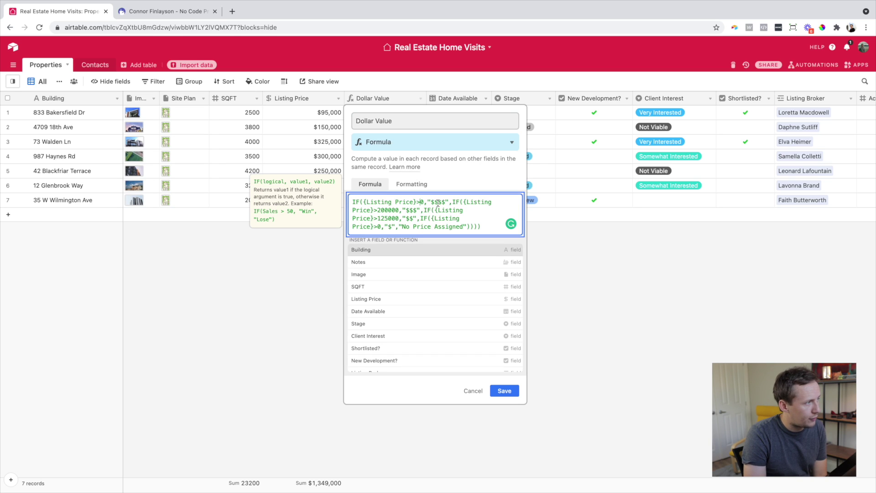
{"action": "left_click_drag", "start_coordinate": [441, 203], "coordinate": [431, 204]}
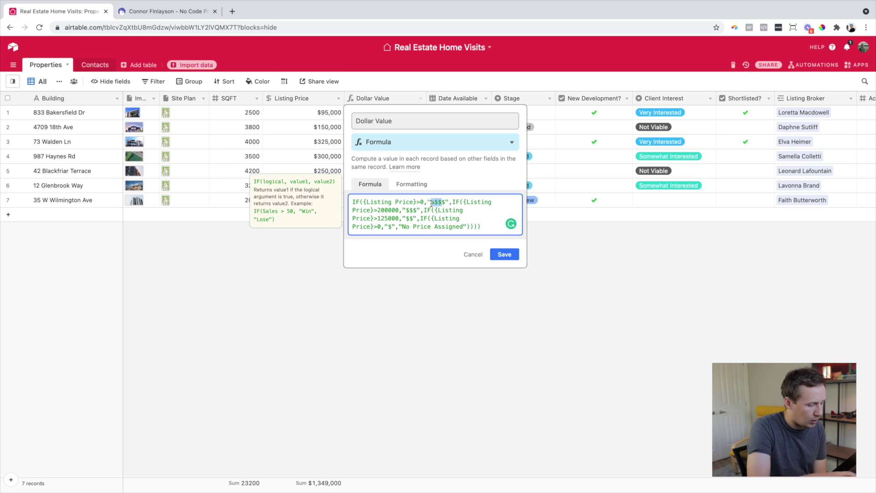
{"action": "key", "text": "BackSpace"}
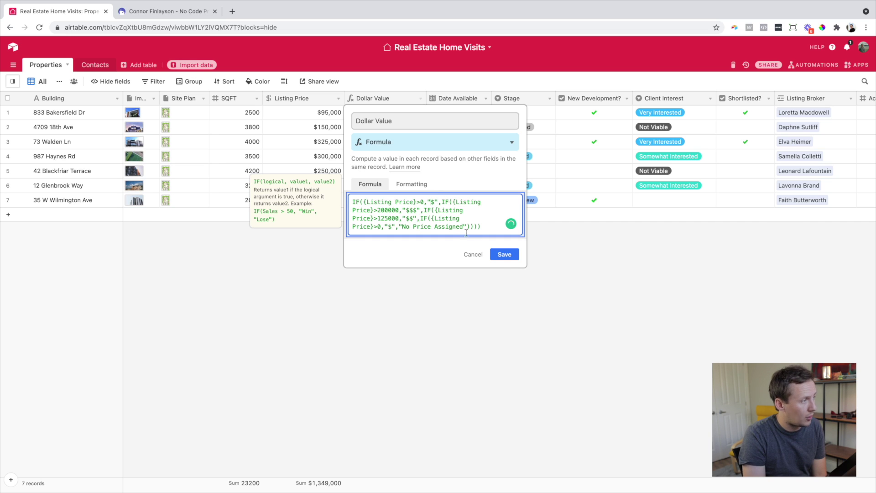
{"action": "left_click", "coordinate": [502, 257]}
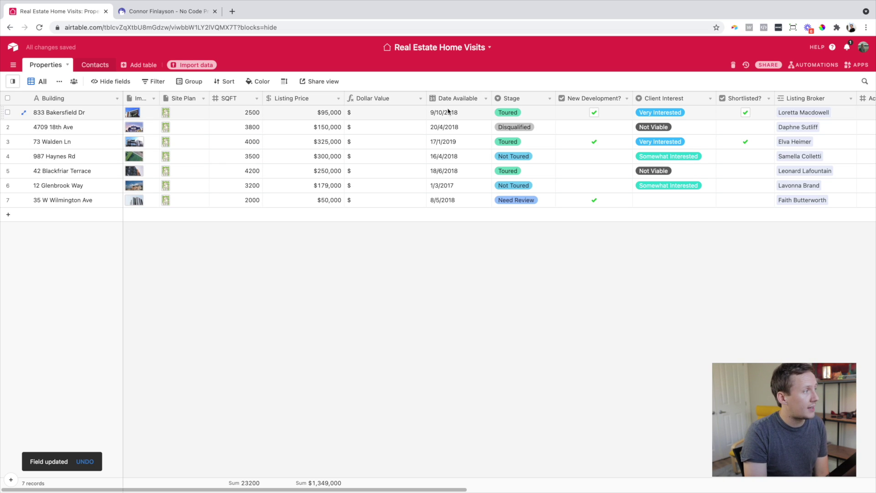
- Change the Dollar Value formula's first condition threshold from >0 back to >295000
{"action": "left_click", "coordinate": [421, 99]}
{"action": "left_click", "coordinate": [383, 112]}
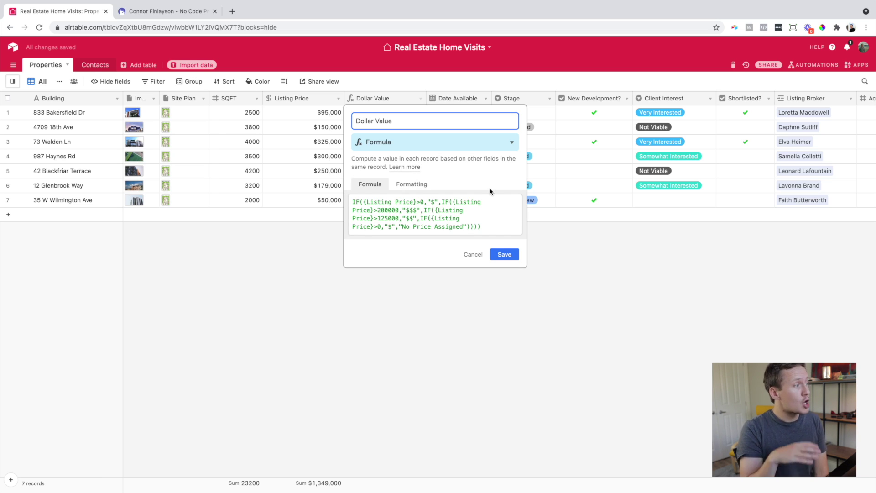
{"action": "left_click", "coordinate": [424, 202]}
{"action": "key", "text": "BackSpace"}
{"action": "type", "text": "295000"}
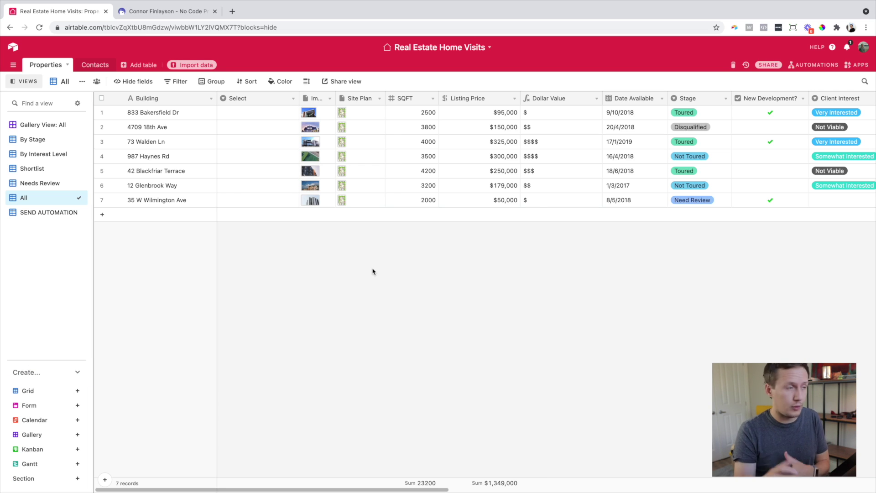
- Rename the Select field to 'Trigger Automation', keeping its Approved, Live and Reject options
{"action": "double_click", "coordinate": [256, 128]}
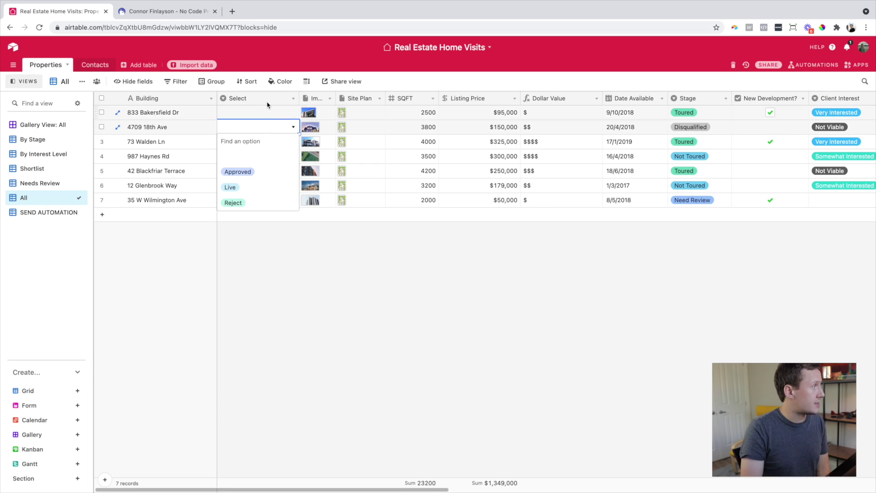
{"action": "left_click", "coordinate": [293, 99]}
{"action": "left_click", "coordinate": [283, 111]}
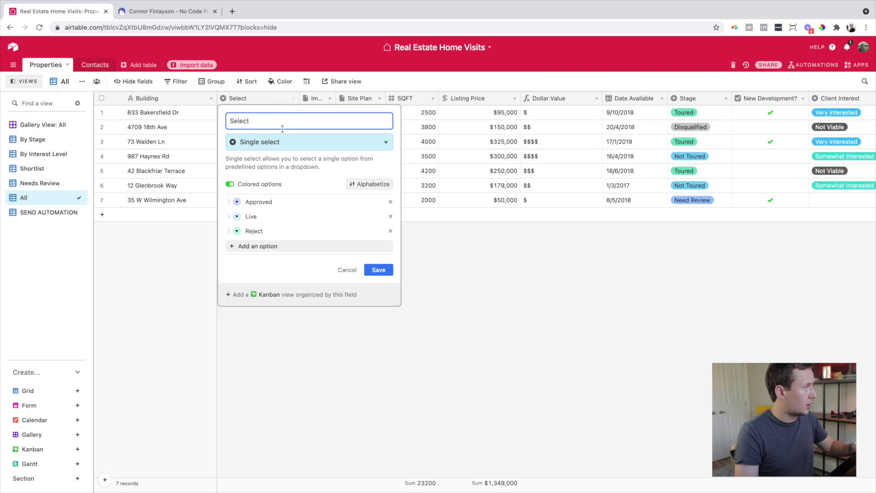
{"action": "double_click", "coordinate": [294, 121]}
{"action": "type", "text": "Trigge"}
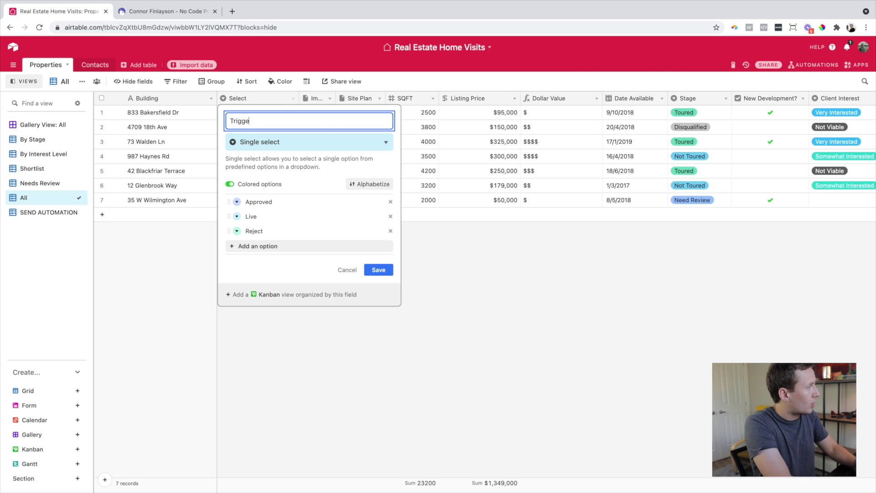
{"action": "type", "text": "r Automation"}
{"action": "key", "text": "BackSpace"}
{"action": "key", "text": "BackSpace"}
{"action": "key", "text": "BackSpace"}
{"action": "type", "text": "ion"}
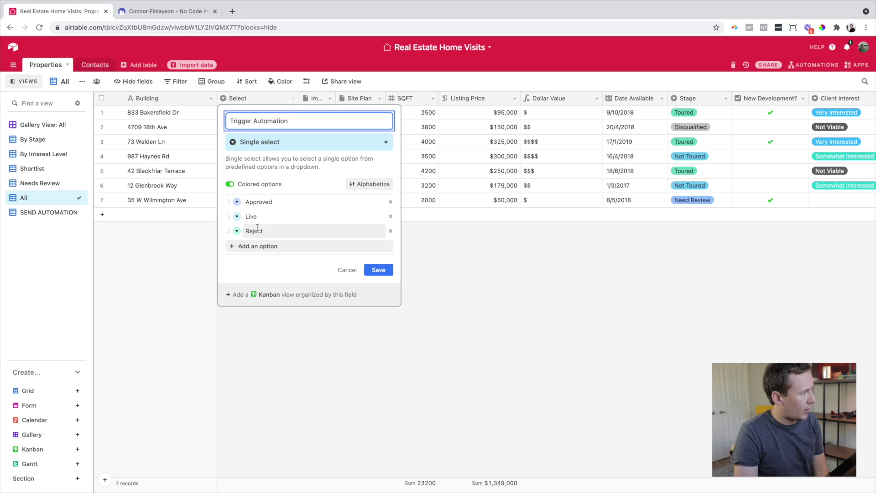
{"action": "left_click", "coordinate": [368, 268]}
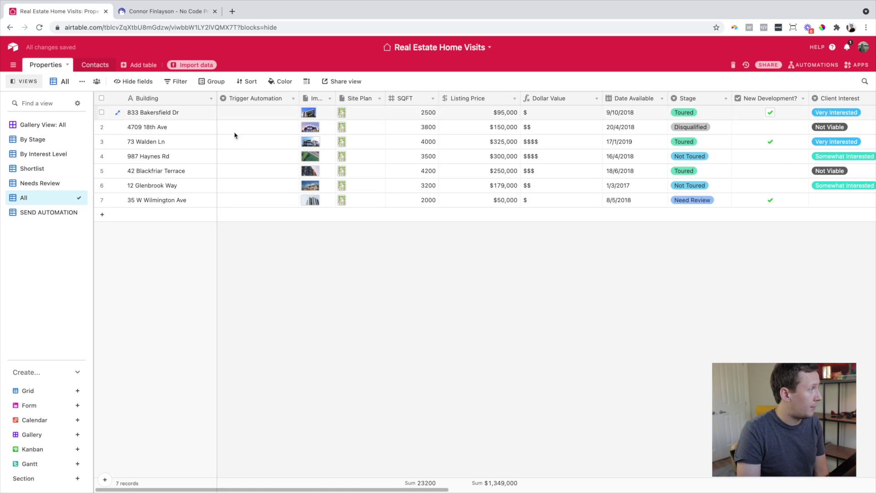
{"action": "left_click", "coordinate": [237, 146]}
{"action": "left_click", "coordinate": [237, 146]}
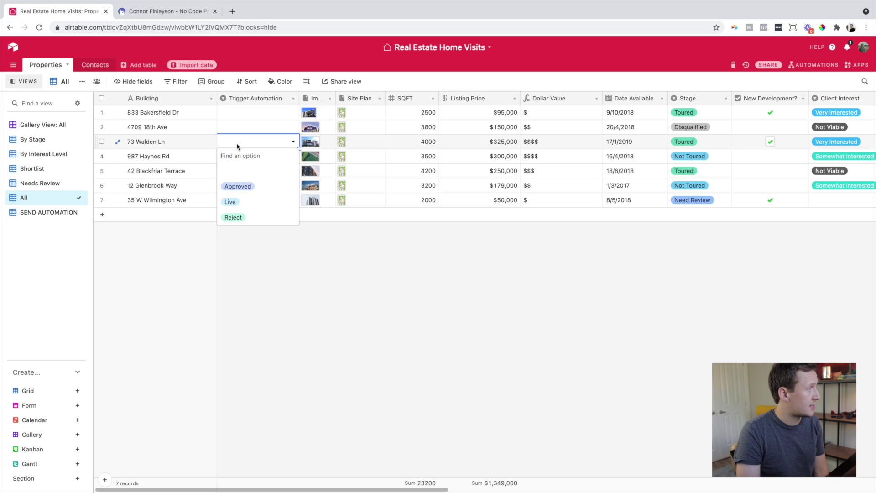
{"action": "left_click", "coordinate": [242, 188]}
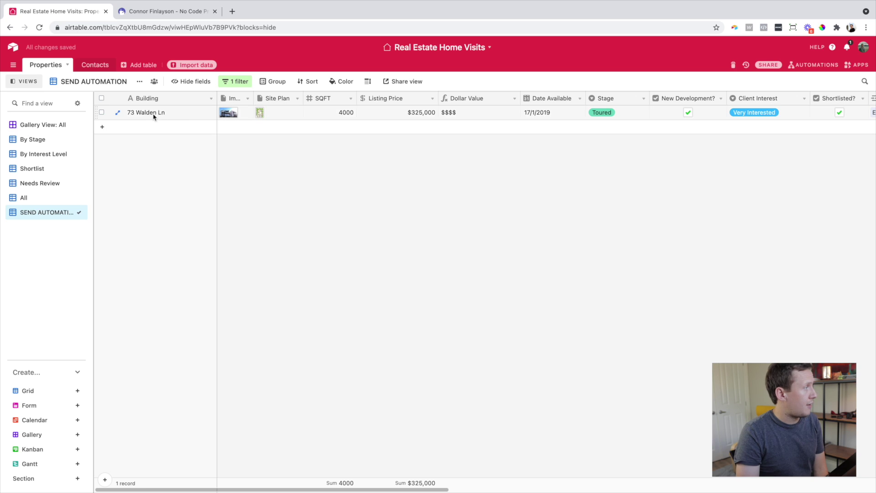
{"action": "scroll", "coordinate": [499, 110], "scroll_direction": "right", "scroll_amount": 15}
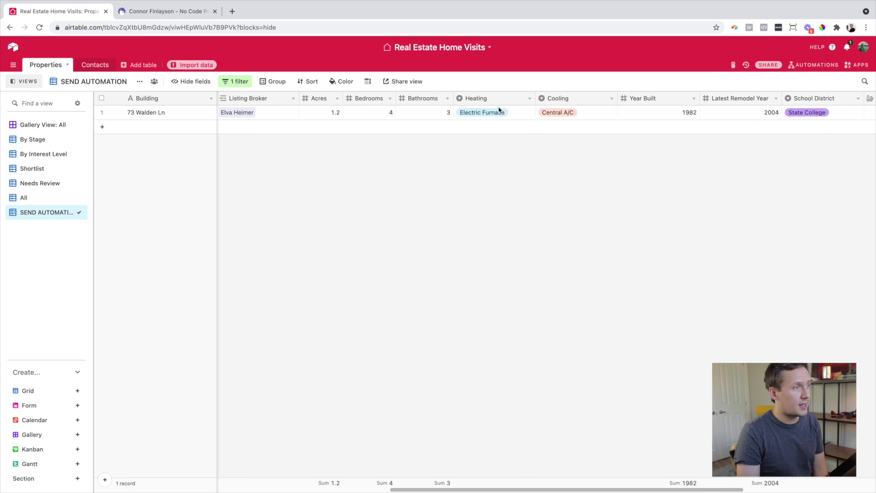
{"action": "left_click_drag", "start_coordinate": [817, 102], "coordinate": [216, 108]}
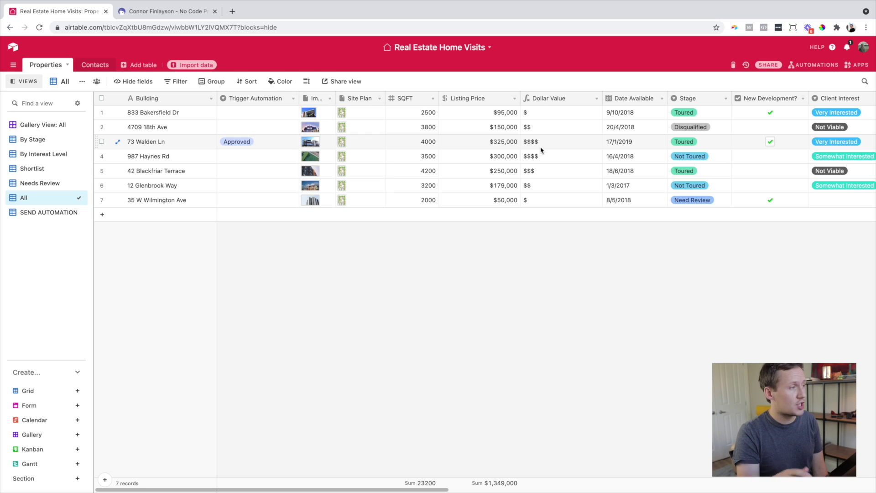
- In the SEND AUTOMATION view, add a filter: Dollar Value is not 'No Price Assigned'
{"action": "left_click", "coordinate": [495, 145]}
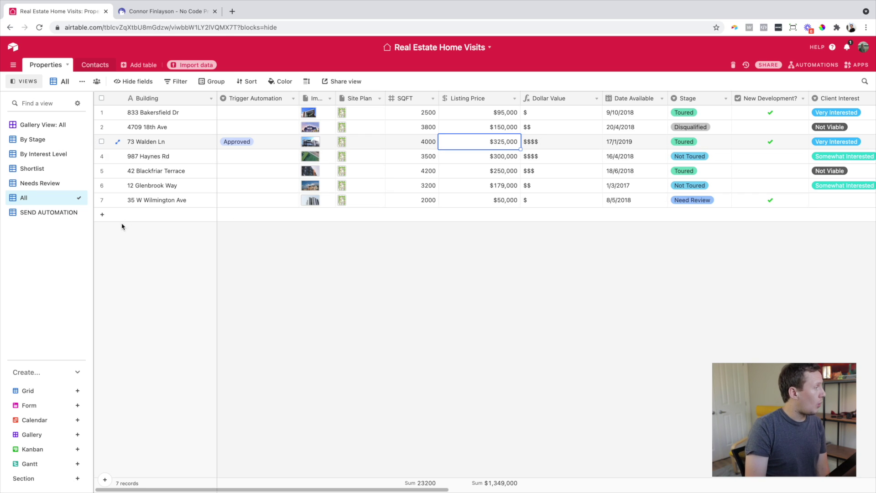
{"action": "left_click", "coordinate": [20, 216]}
{"action": "left_click", "coordinate": [235, 81]}
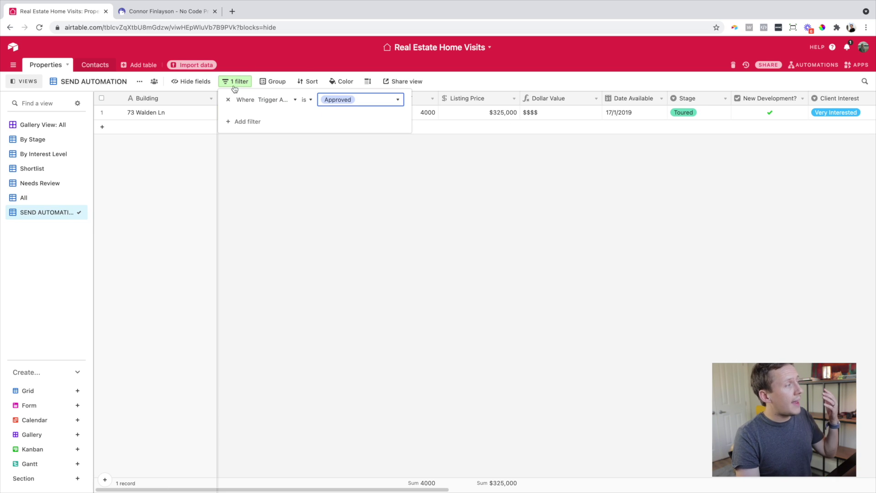
{"action": "left_click", "coordinate": [248, 122]}
{"action": "left_click", "coordinate": [279, 117]}
{"action": "scroll", "coordinate": [283, 186], "scroll_direction": "down", "scroll_amount": 2}
{"action": "left_click", "coordinate": [288, 189]}
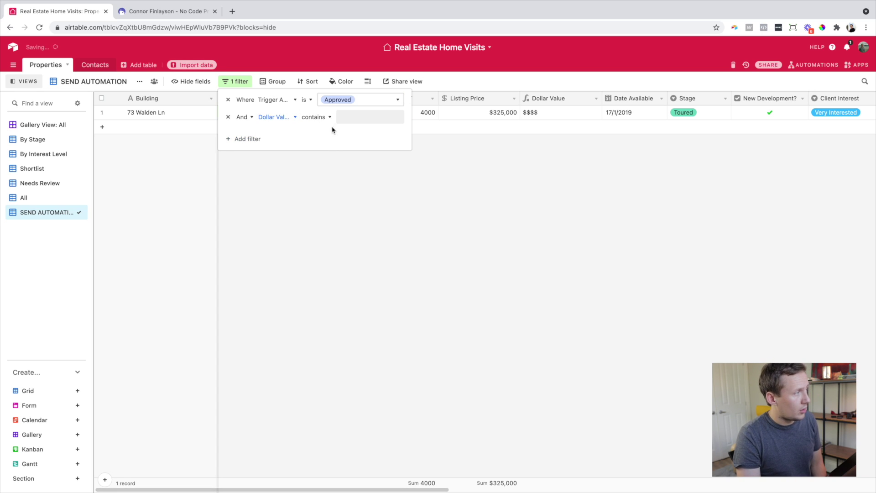
{"action": "left_click", "coordinate": [324, 117]}
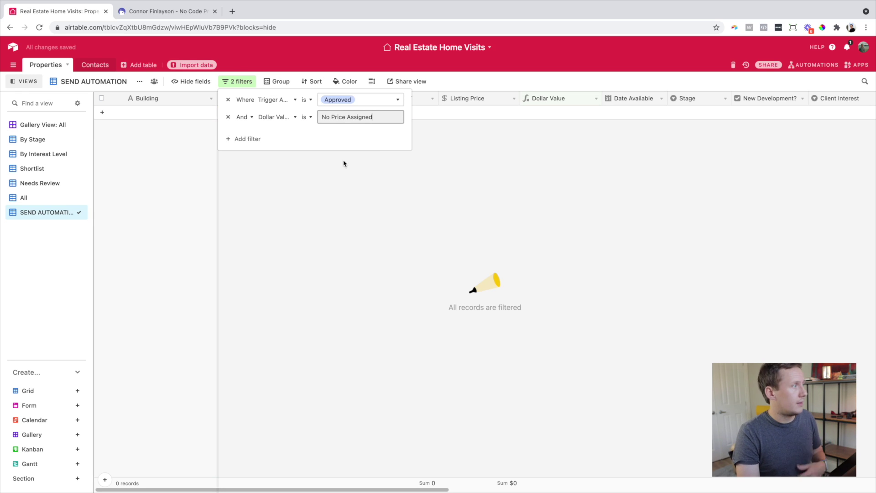
{"action": "left_click", "coordinate": [306, 117]}
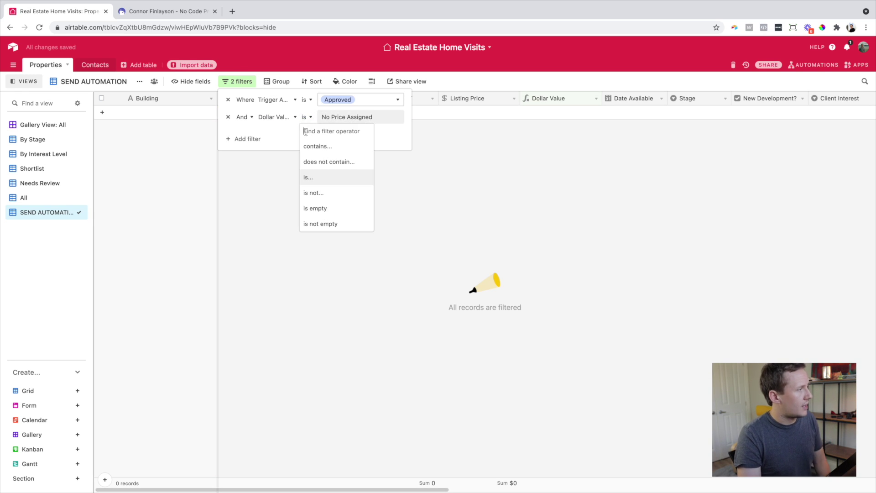
{"action": "left_click", "coordinate": [326, 192]}
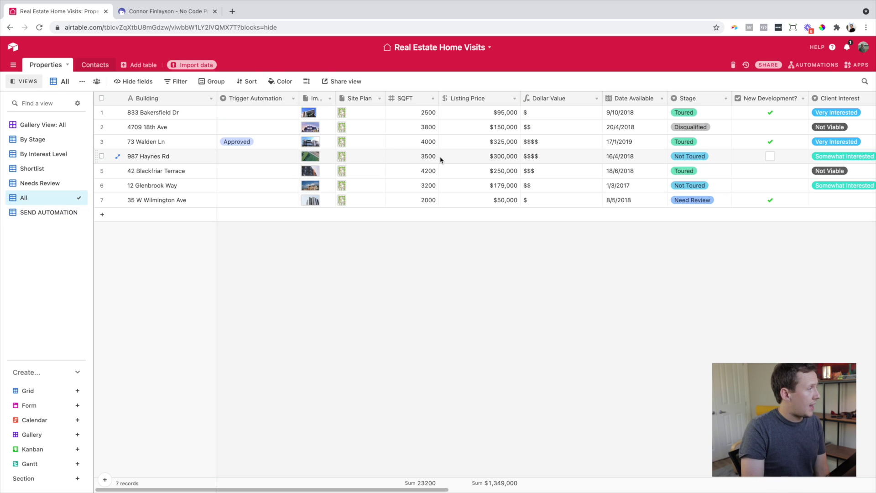
{"action": "left_click", "coordinate": [461, 159]}
{"action": "key", "text": "BackSpace"}
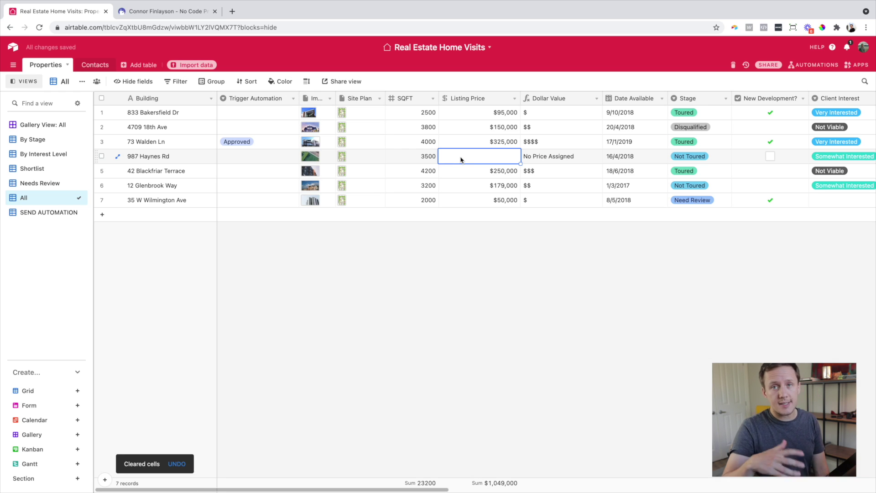
{"action": "left_click", "coordinate": [582, 157]}
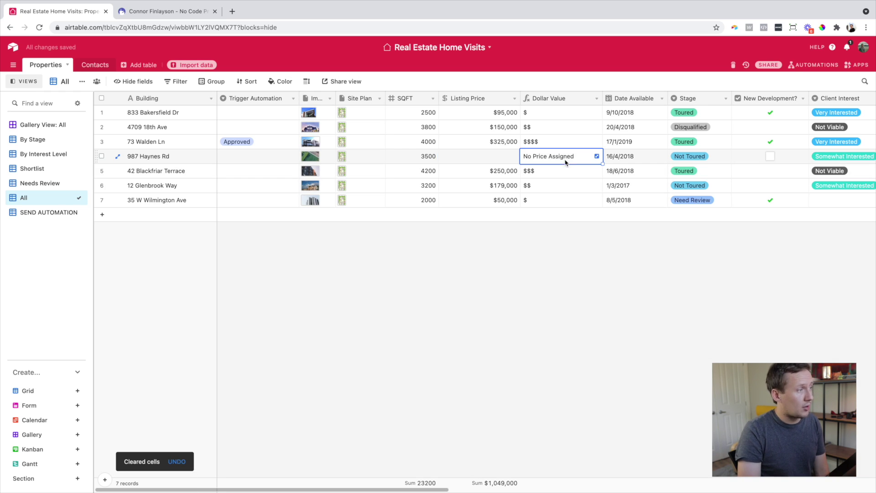
{"action": "double_click", "coordinate": [248, 157]}
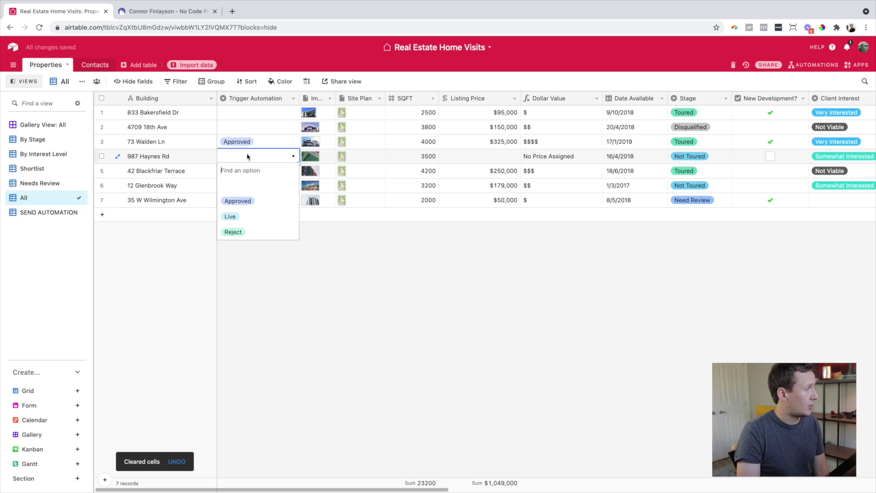
{"action": "left_click", "coordinate": [250, 201]}
{"action": "left_click", "coordinate": [158, 264]}
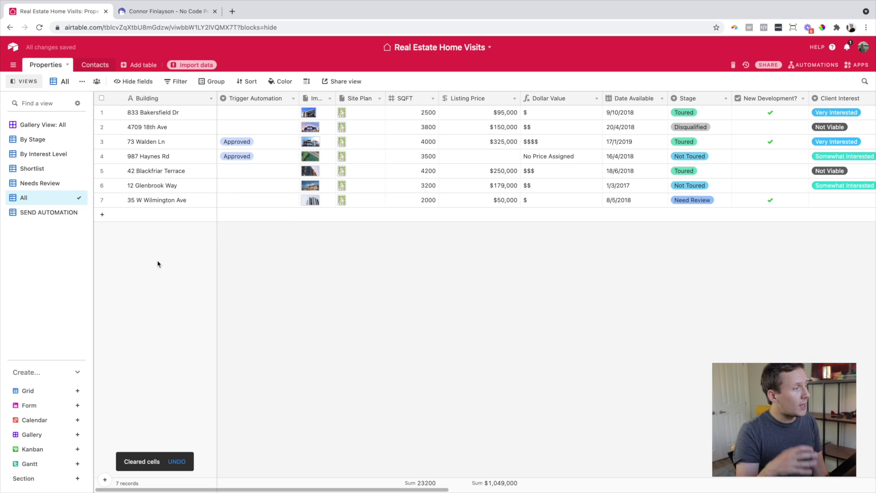
{"action": "left_click", "coordinate": [45, 212]}
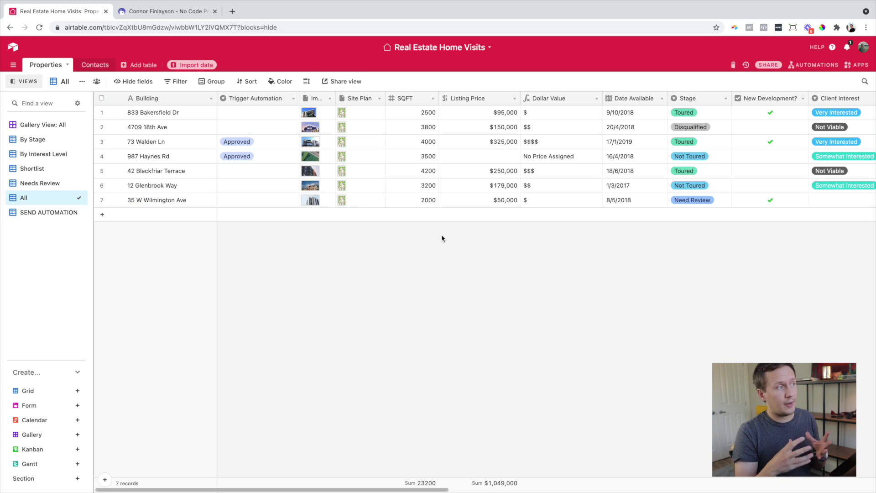
{"action": "left_click", "coordinate": [479, 161]}
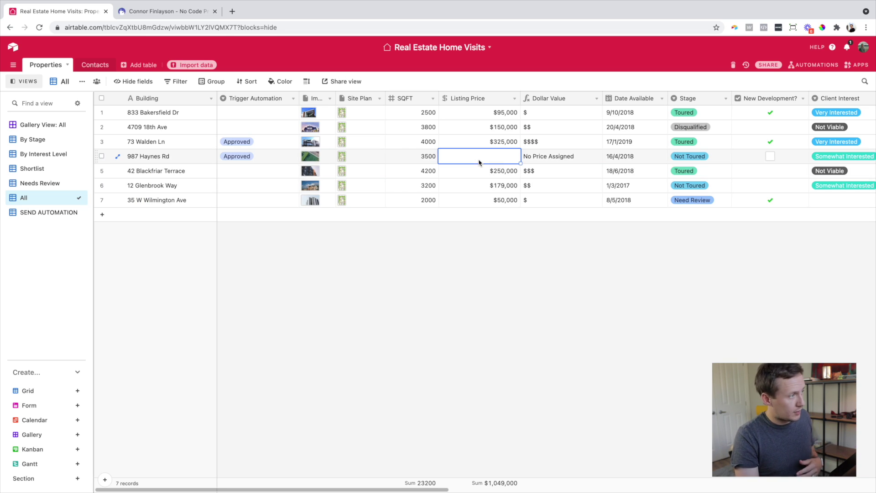
{"action": "type", "text": "225,500"}
{"action": "left_click", "coordinate": [44, 212]}
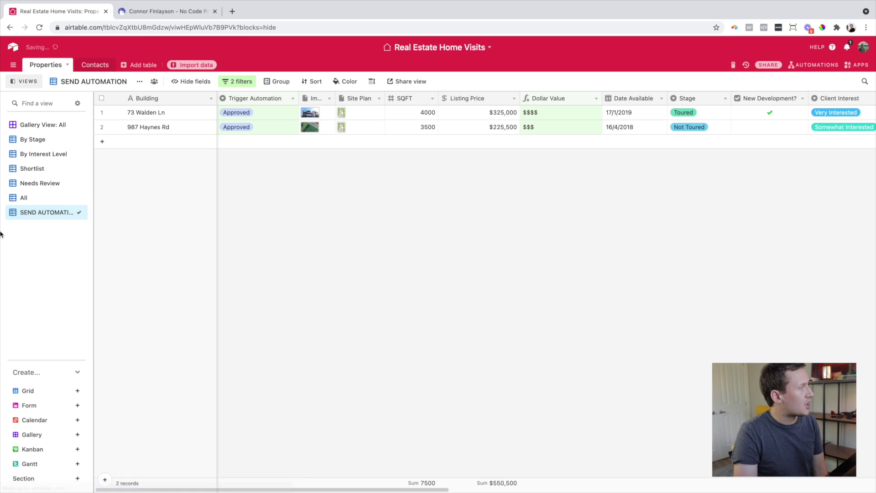